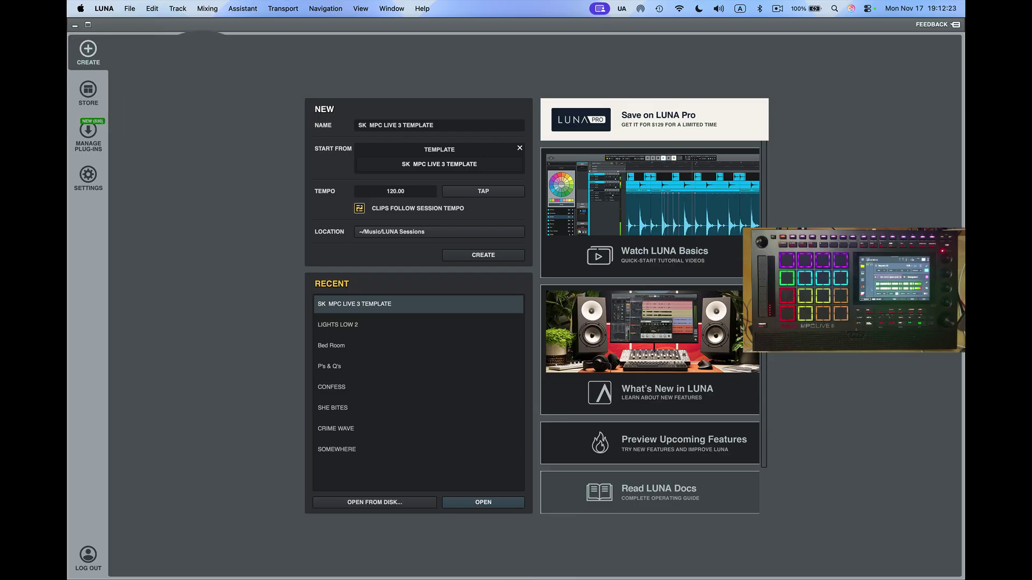
- Dismiss the template chooser and open SK MPC LIVE 3 TEMPLATE from the Recent sessions list
{"action": "left_click", "coordinate": [474, 159]}
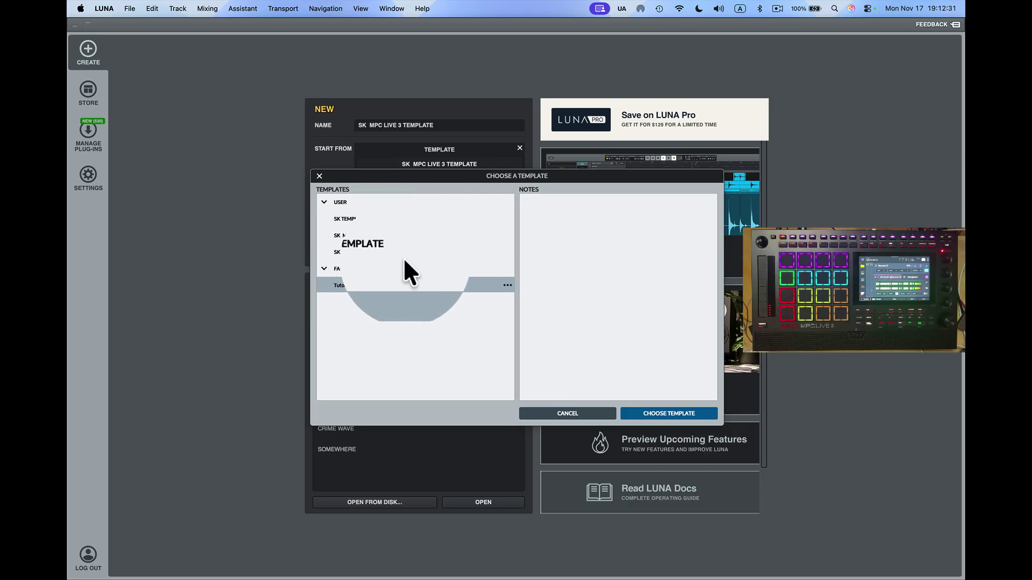
{"action": "left_click", "coordinate": [589, 411]}
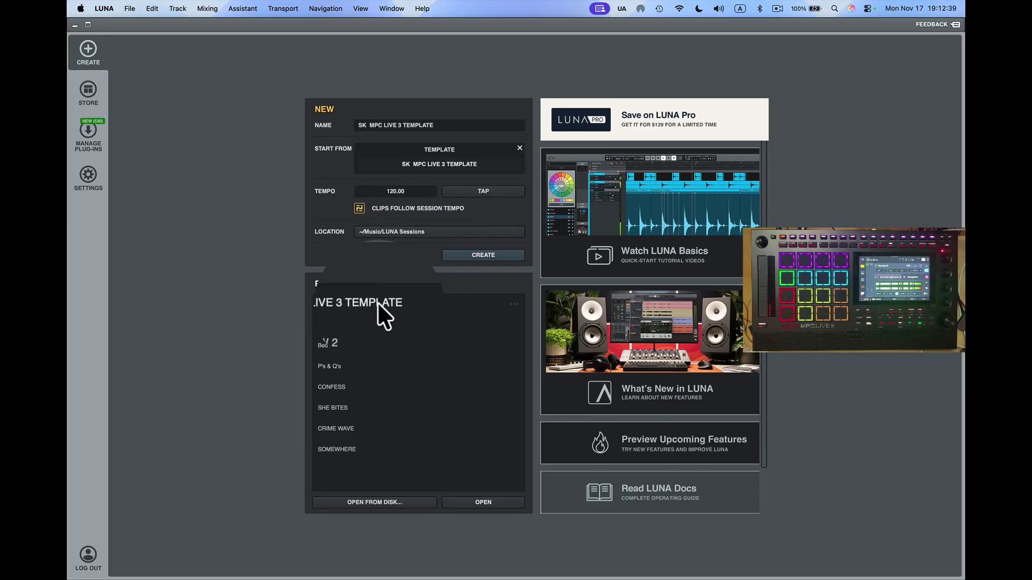
{"action": "left_click", "coordinate": [384, 316]}
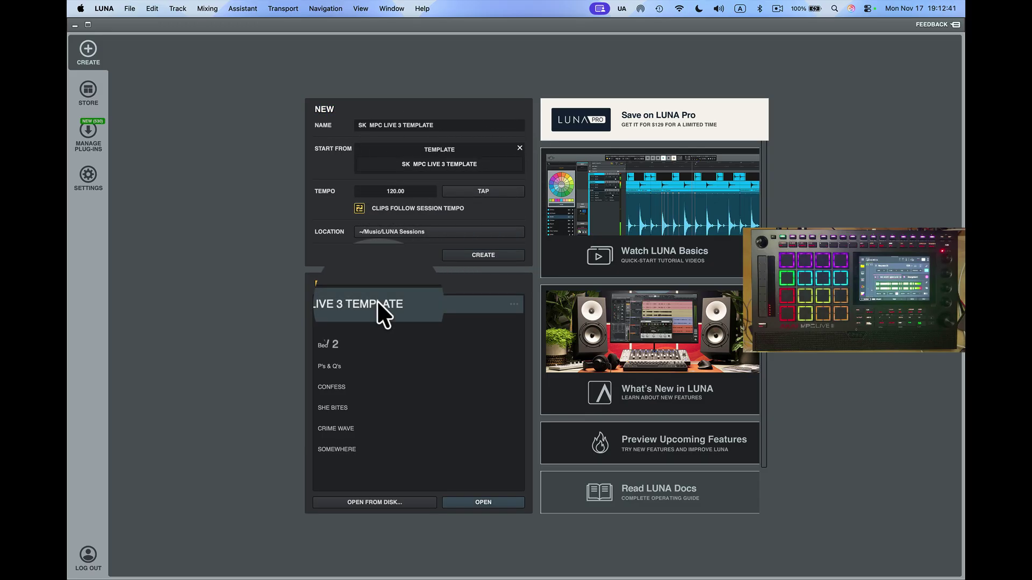
{"action": "left_click", "coordinate": [378, 303]}
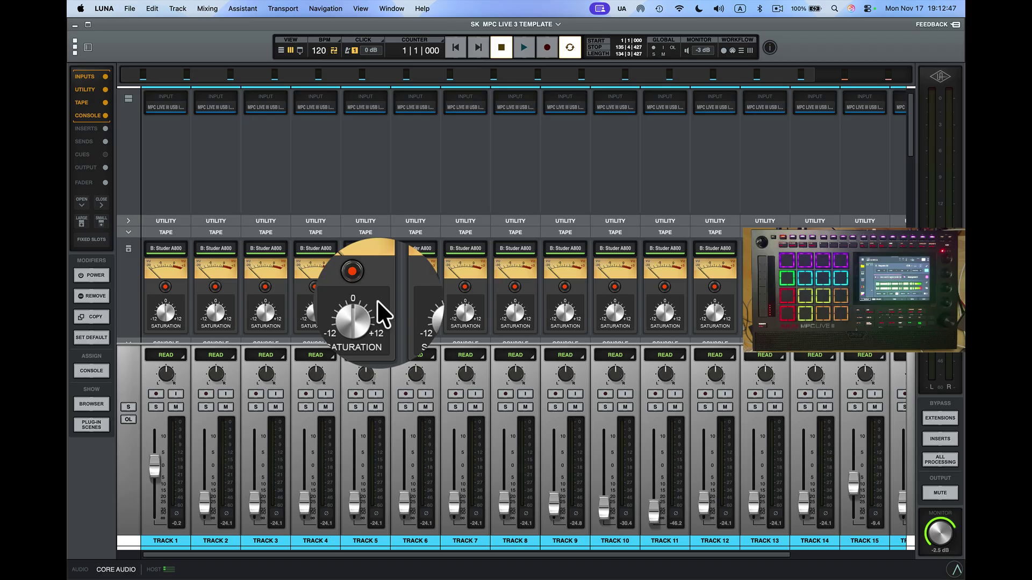
- Scroll the mixer right to reveal Track 16, the MAIN bus and the BLANK track
{"action": "scroll", "coordinate": [438, 398], "scroll_direction": "right", "scroll_amount": 2}
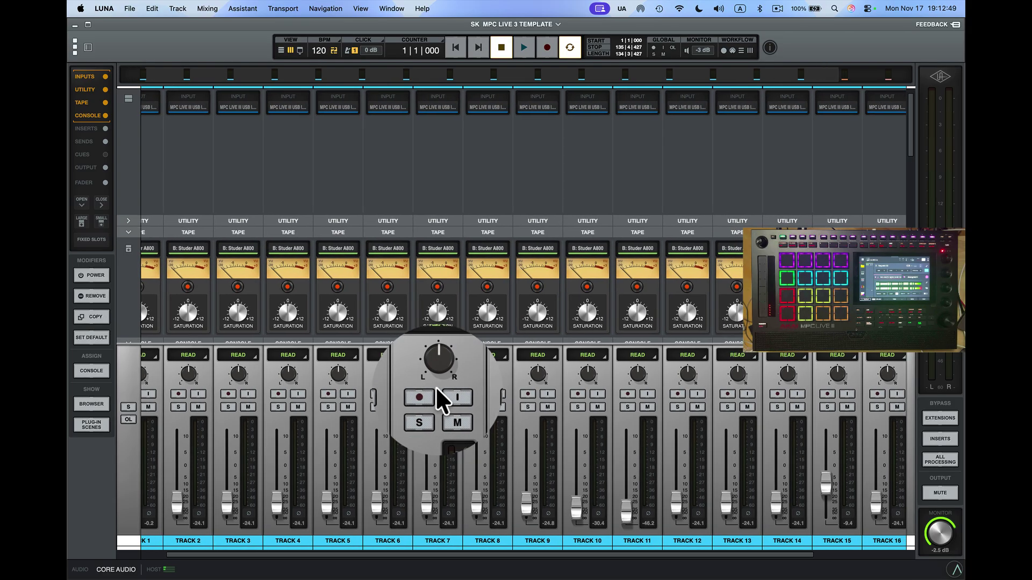
{"action": "scroll", "coordinate": [438, 398], "scroll_direction": "right", "scroll_amount": 2}
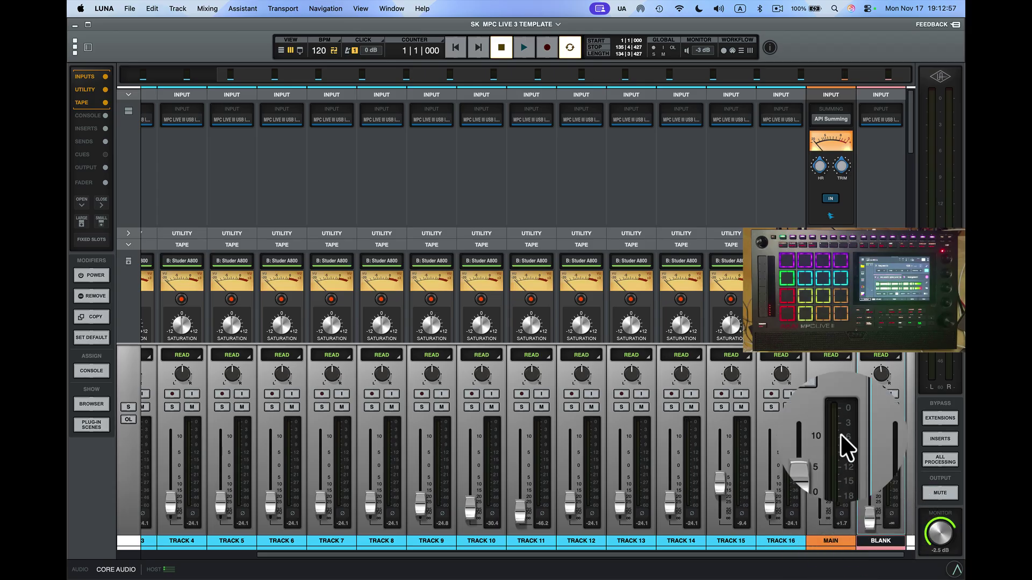
- Switch to the tracks view, showing Tracks 12–16, MAIN and the BLANK track lane
{"action": "key", "text": "super+equal"}
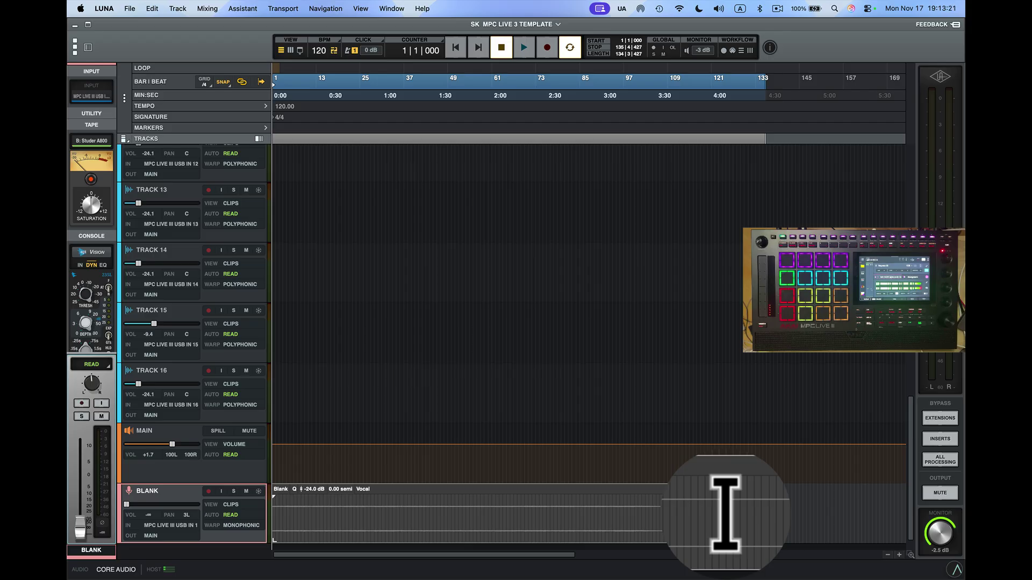
- Return to the mixer and bring each track's Console Vision strip and Studer A800 insert into view
{"action": "key", "text": "super+equal"}
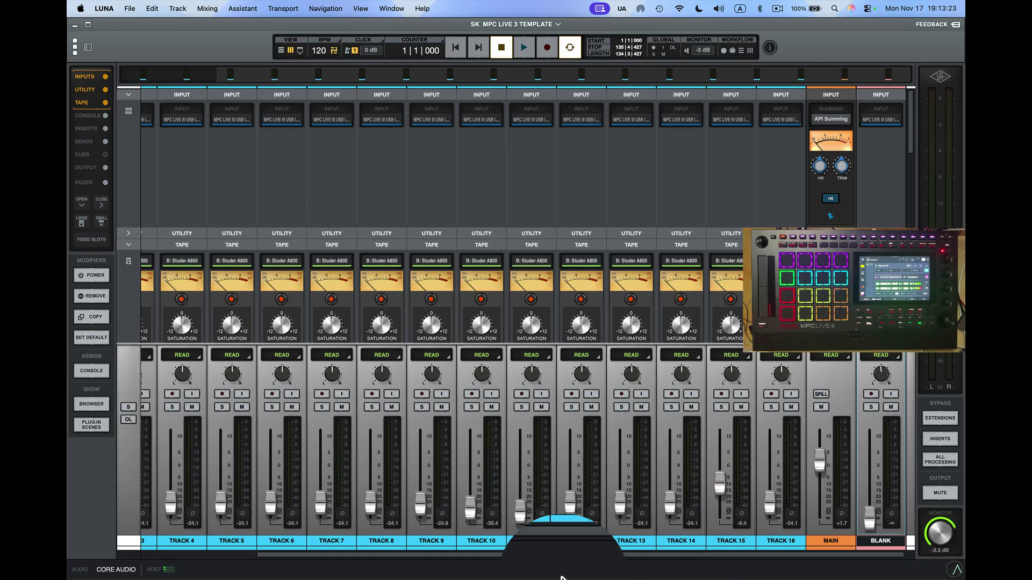
{"action": "scroll", "coordinate": [499, 462], "scroll_direction": "left", "scroll_amount": 3}
{"action": "scroll", "coordinate": [499, 463], "scroll_direction": "down", "scroll_amount": 2}
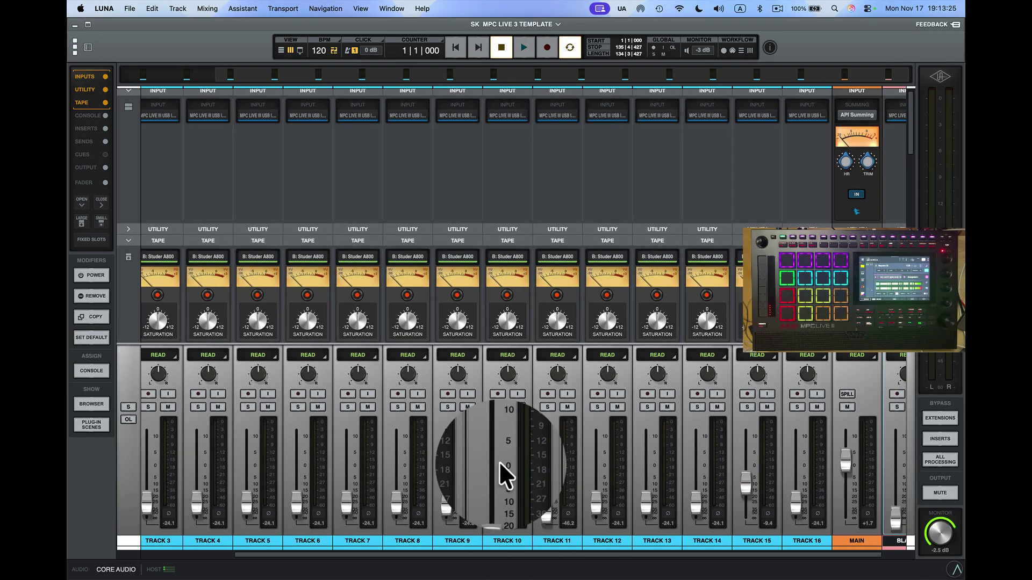
{"action": "scroll", "coordinate": [499, 461], "scroll_direction": "down", "scroll_amount": 3}
{"action": "scroll", "coordinate": [499, 461], "scroll_direction": "left", "scroll_amount": 1}
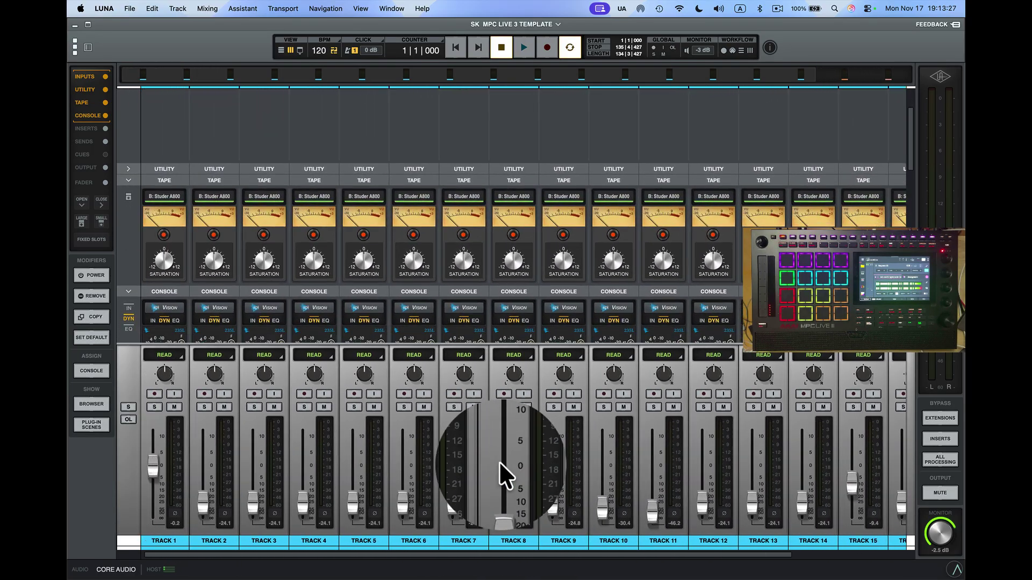
{"action": "scroll", "coordinate": [498, 461], "scroll_direction": "down", "scroll_amount": 1}
{"action": "scroll", "coordinate": [499, 461], "scroll_direction": "right", "scroll_amount": 1}
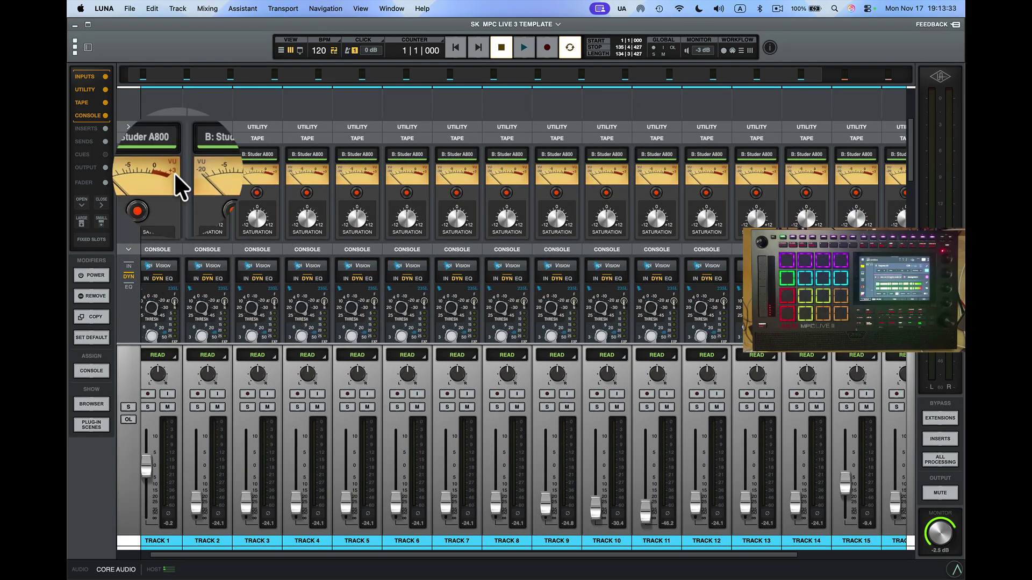
- Open LUNA Settings, review the I/O table, and show the Hardware page with Core Audio at 512 buffer
{"action": "left_click", "coordinate": [105, 8]}
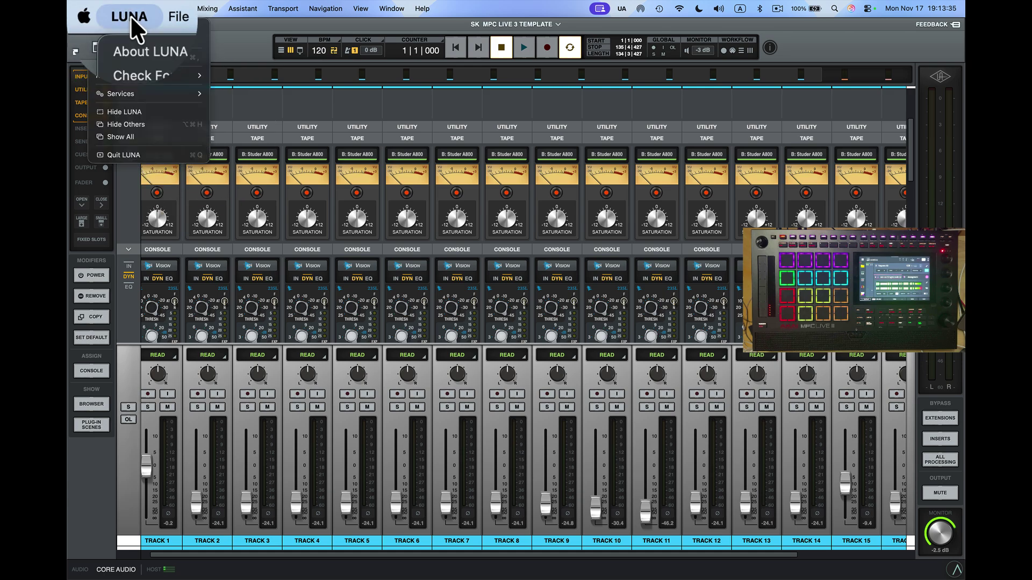
{"action": "left_click", "coordinate": [130, 65]}
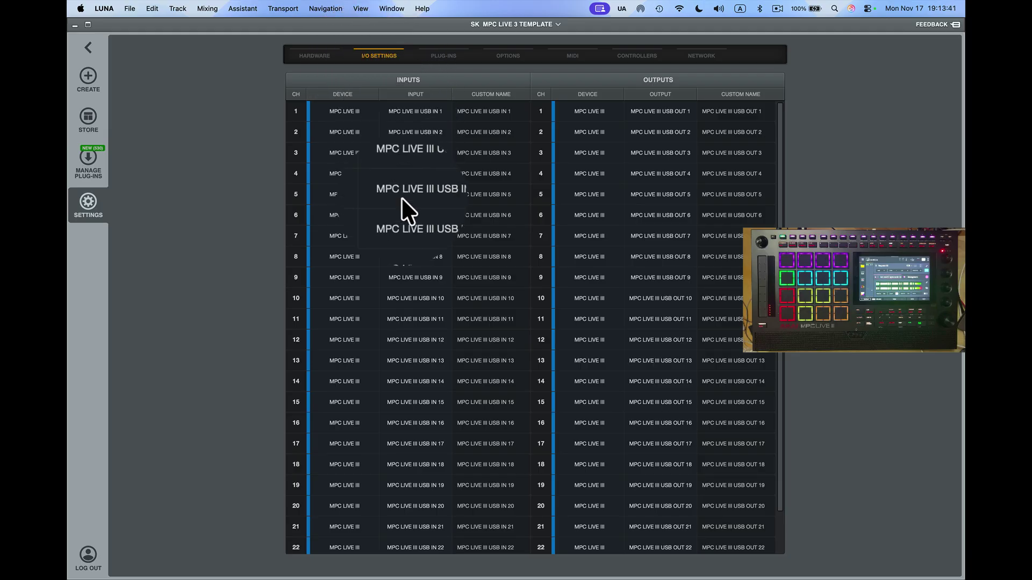
{"action": "scroll", "coordinate": [407, 209], "scroll_direction": "down", "scroll_amount": 2}
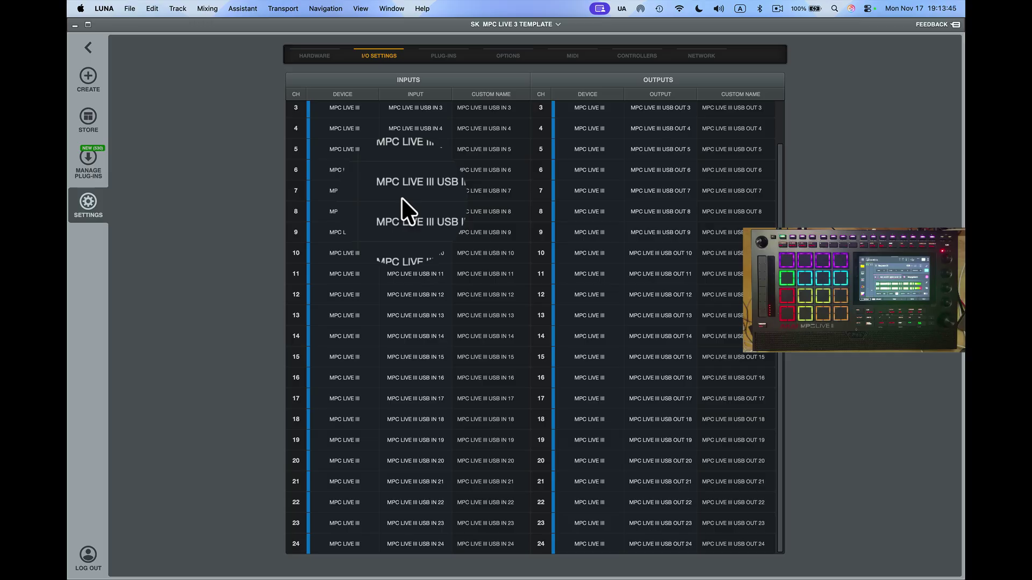
{"action": "scroll", "coordinate": [408, 208], "scroll_direction": "up", "scroll_amount": 2}
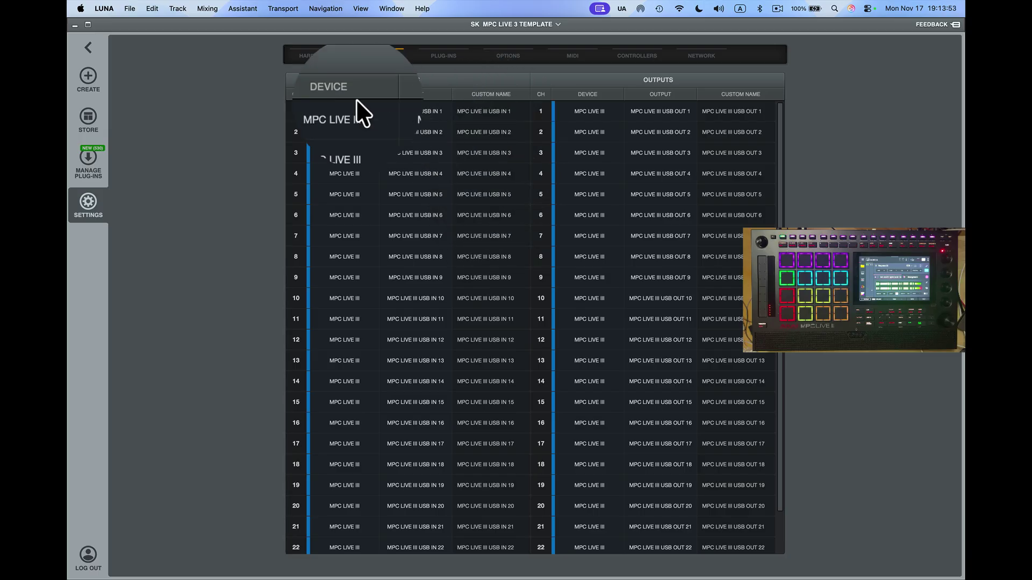
{"action": "left_click", "coordinate": [314, 56]}
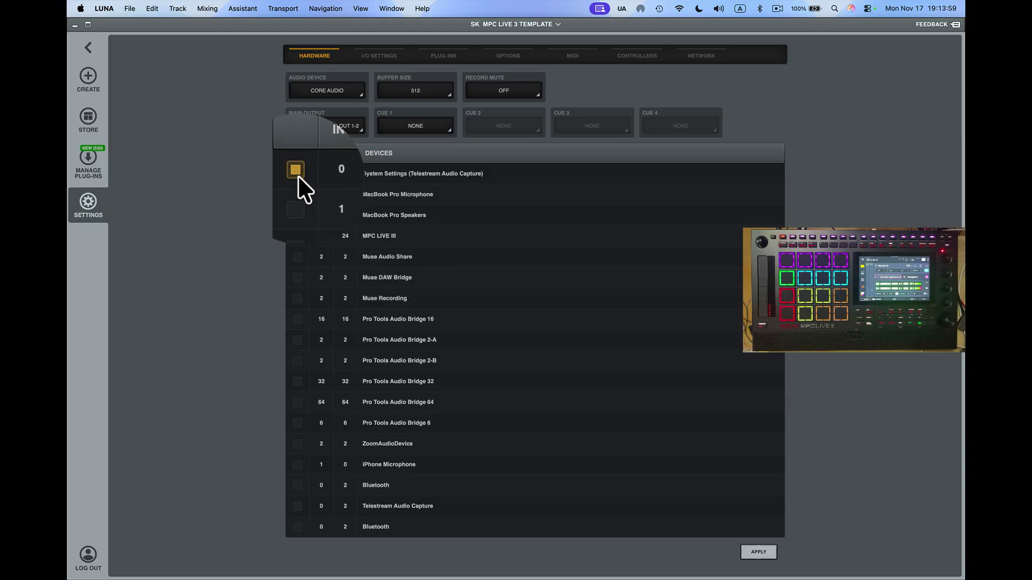
- Check the MPC LIVE III routing on the Hardware page, ending on I/O channels 1–22 mapped to USB IN/OUT
{"action": "left_click", "coordinate": [378, 56]}
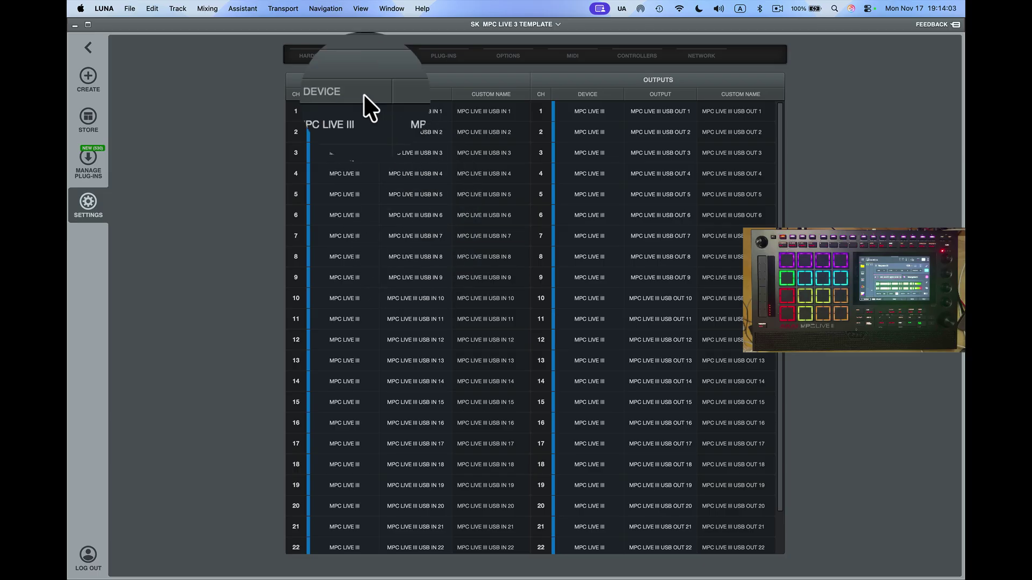
{"action": "left_click", "coordinate": [314, 63]}
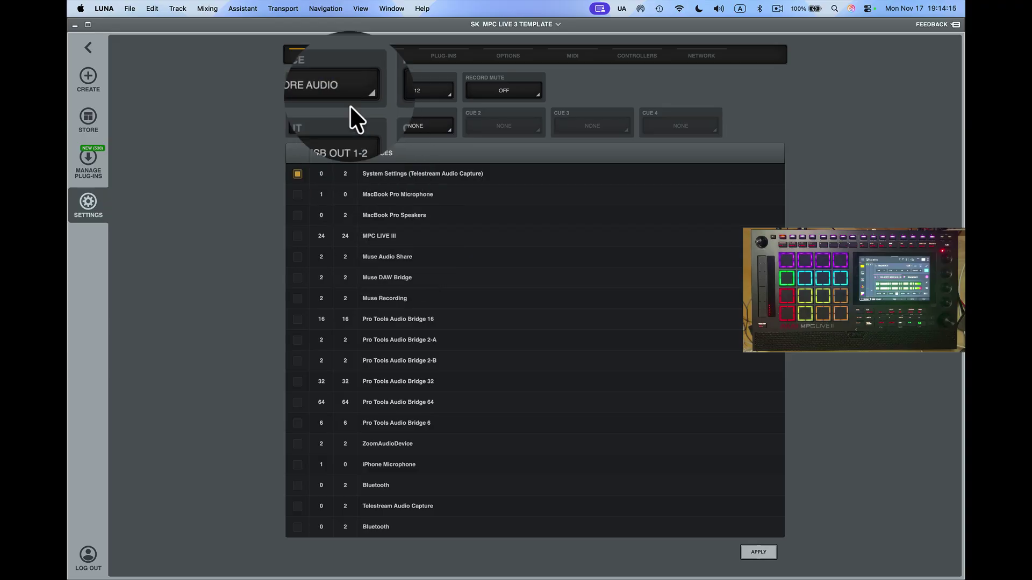
{"action": "left_click", "coordinate": [376, 58]}
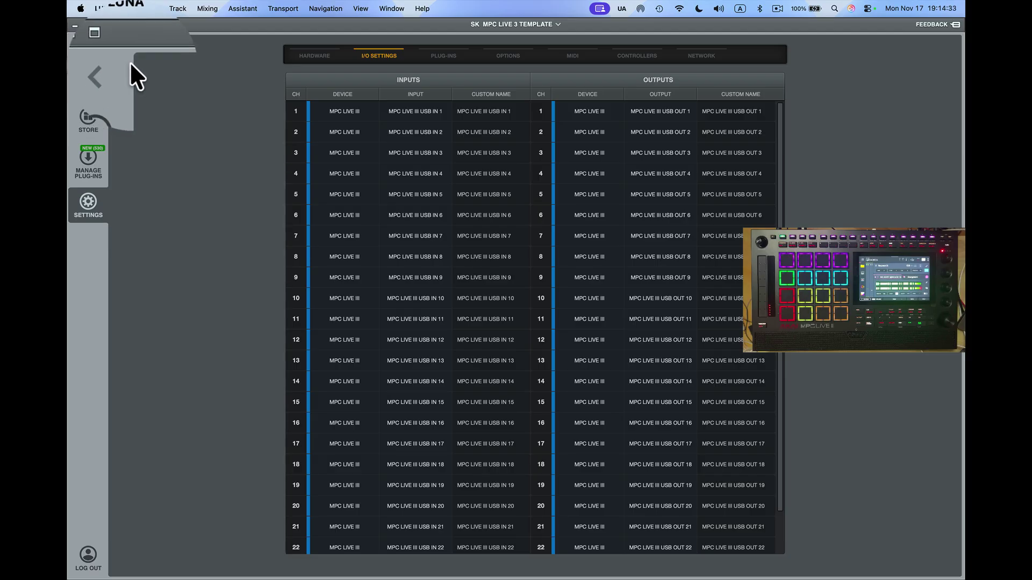
- Close Settings to return to the mixer and select all tracks starting from Track 1
{"action": "left_click", "coordinate": [111, 63]}
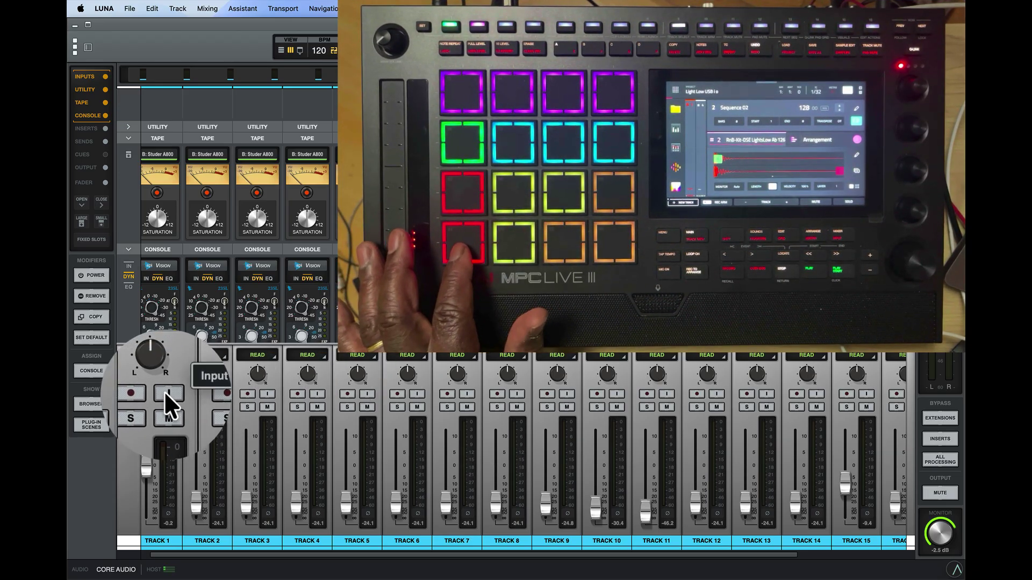
{"action": "left_click", "coordinate": [164, 515]}
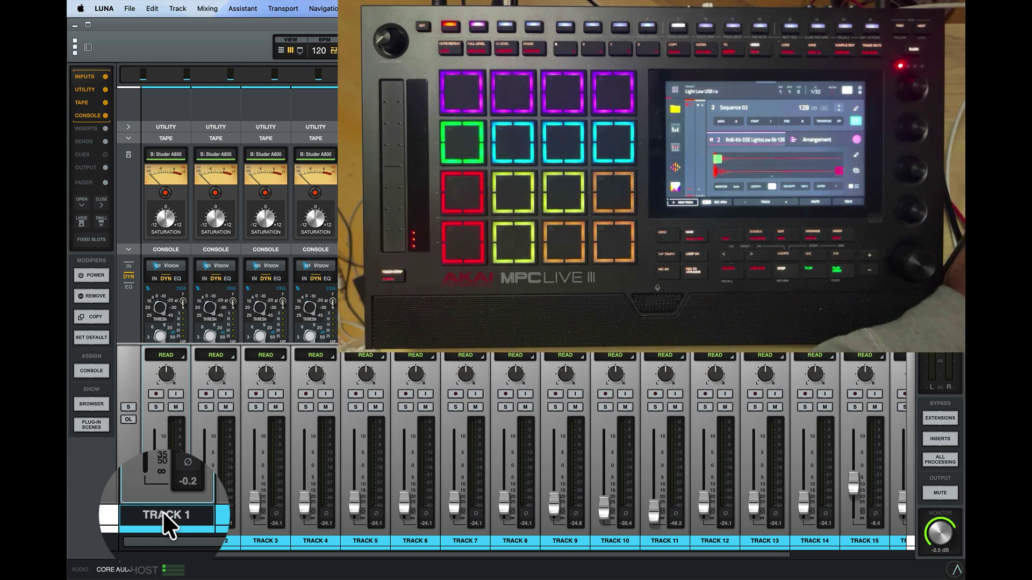
{"action": "key", "text": "shift+super"}
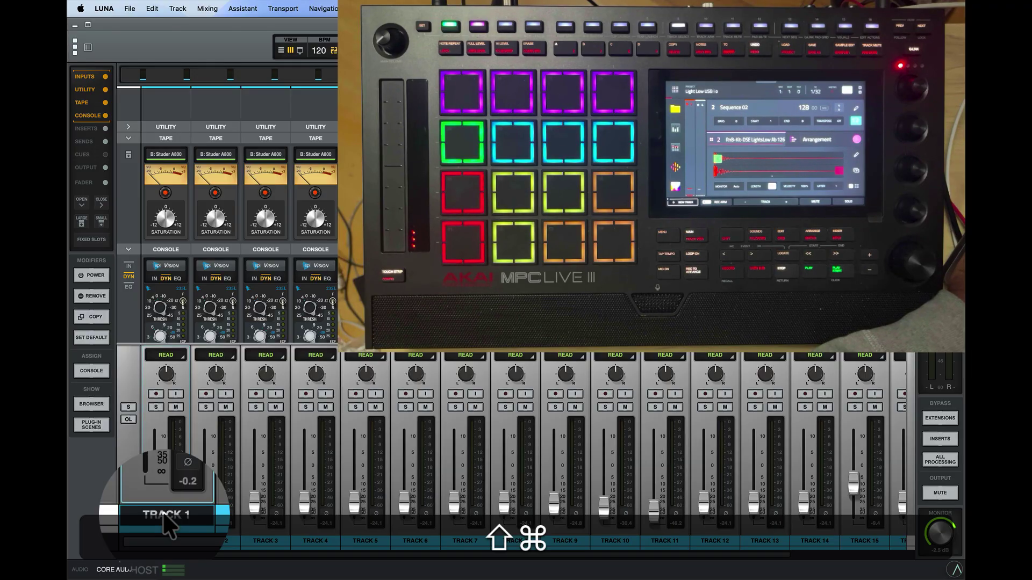
{"action": "key", "text": "shift+super+a"}
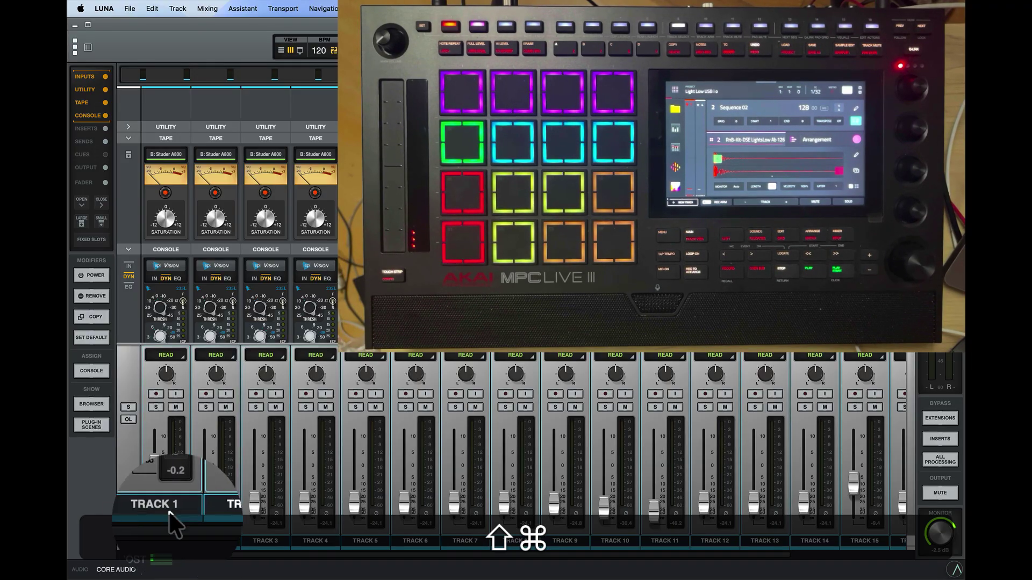
- Shift-select Track 16 so the selection spans all sixteen tracks
{"action": "mouse_move", "coordinate": [245, 546]}
{"action": "scroll", "coordinate": [271, 511], "scroll_direction": "right", "scroll_amount": 3}
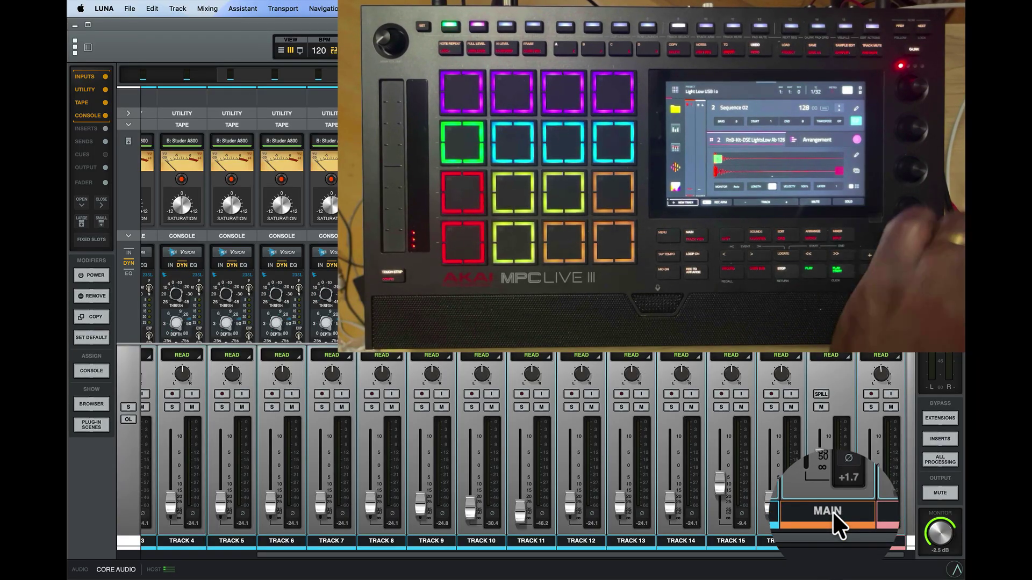
{"action": "key", "text": "shift"}
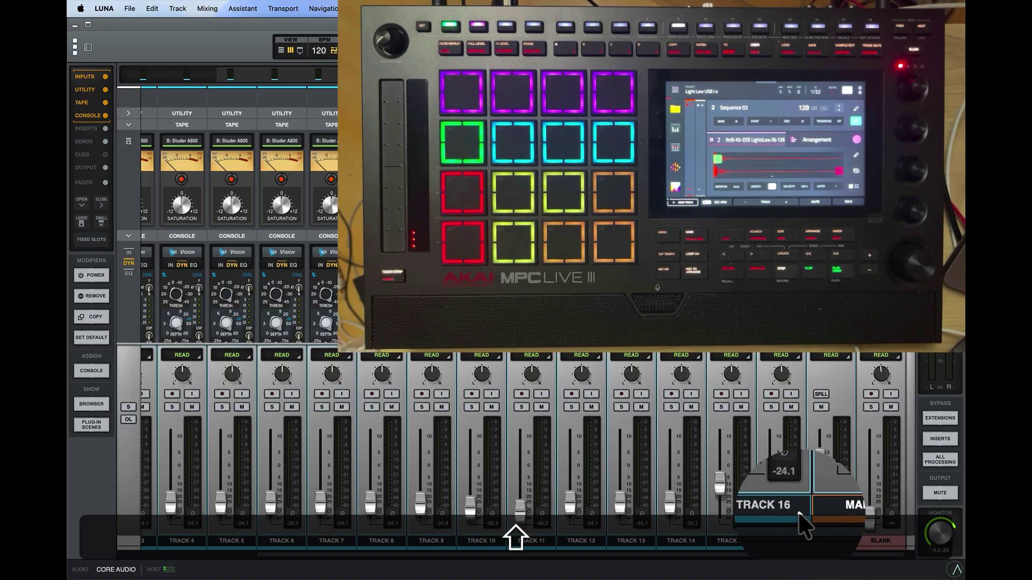
{"action": "scroll", "coordinate": [670, 511], "scroll_direction": "left", "scroll_amount": 5}
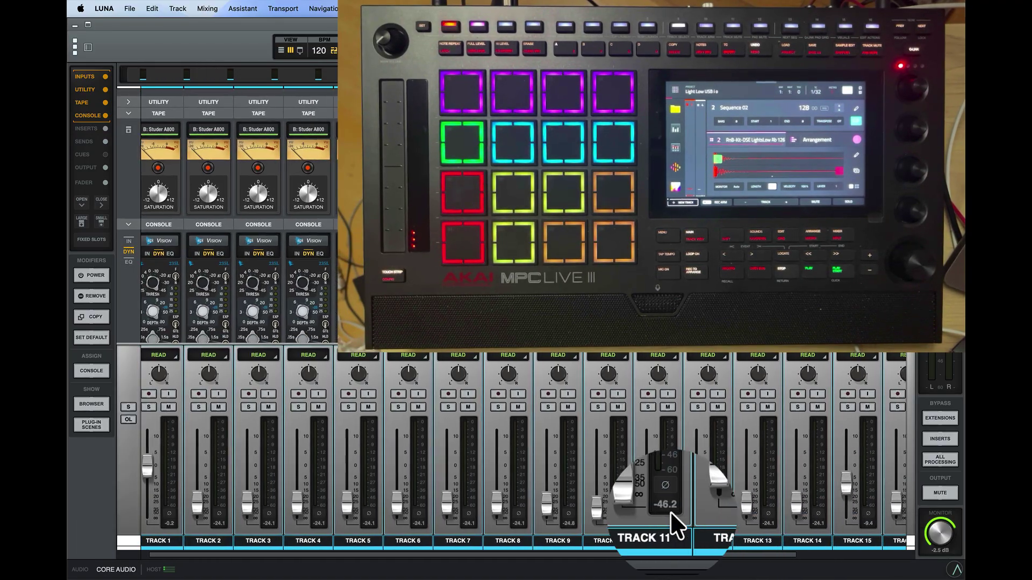
{"action": "scroll", "coordinate": [669, 524], "scroll_direction": "left", "scroll_amount": 2}
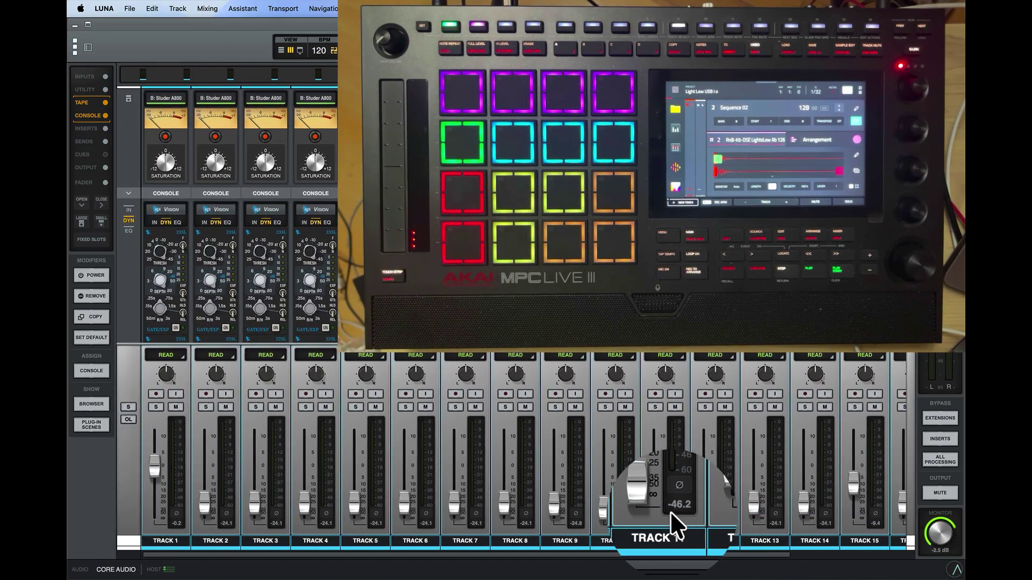
- Turn on input monitoring on every track and nudge the MAIN fader down slightly
{"action": "left_click", "coordinate": [172, 390], "text": "alt"}
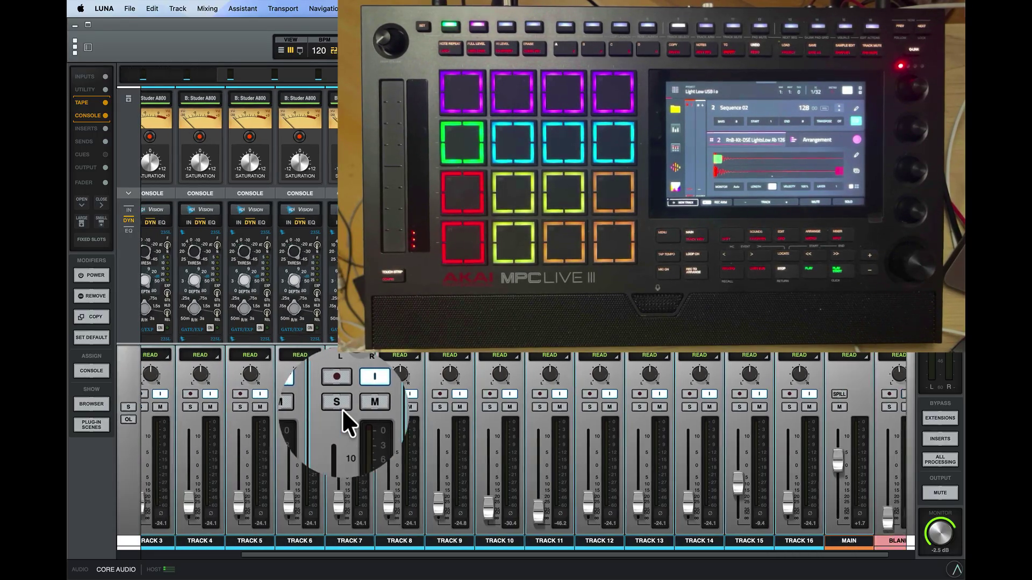
{"action": "scroll", "coordinate": [342, 408], "scroll_direction": "left", "scroll_amount": 2}
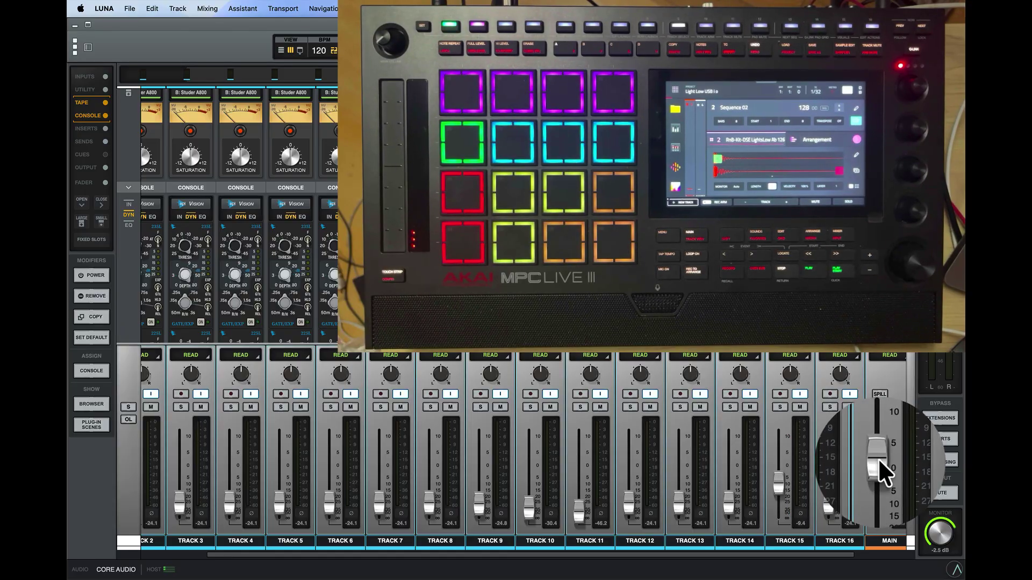
{"action": "left_click_drag", "start_coordinate": [878, 459], "coordinate": [878, 464]}
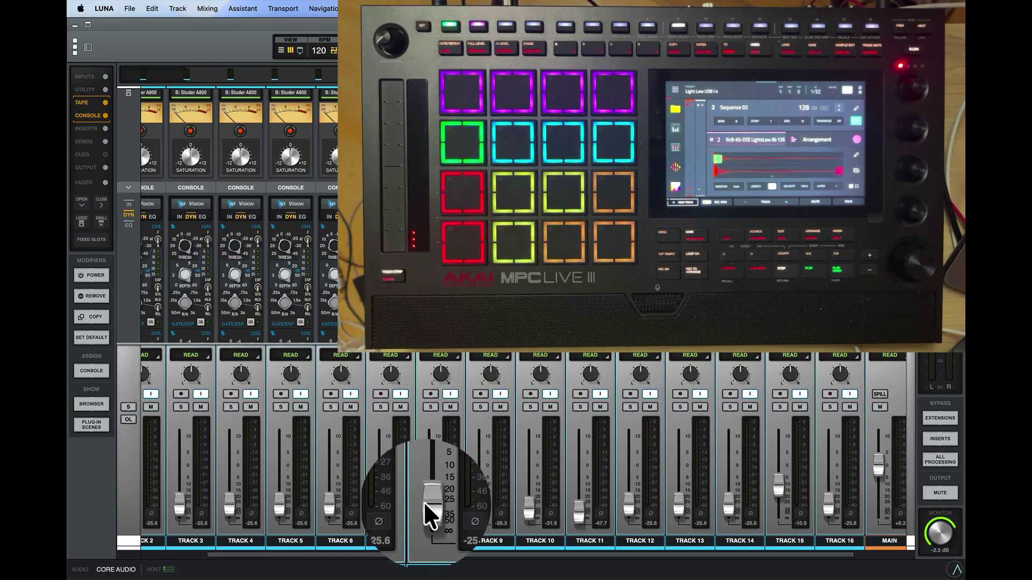
{"action": "scroll", "coordinate": [424, 500], "scroll_direction": "left", "scroll_amount": 2}
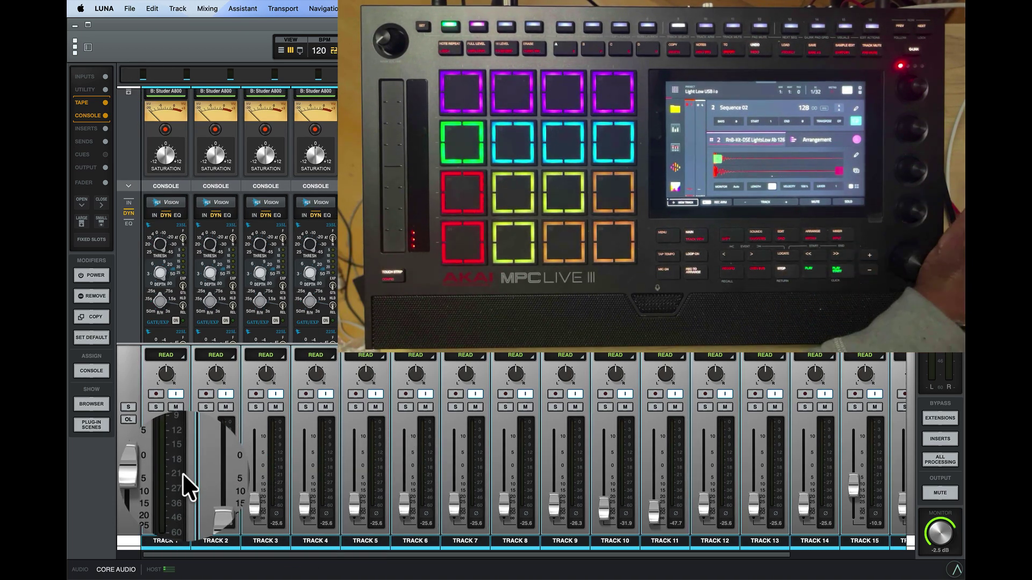
- Reset all track faders to 0.0 dB, then lower them together to -26.0 dB
{"action": "left_click", "coordinate": [152, 469], "text": "alt"}
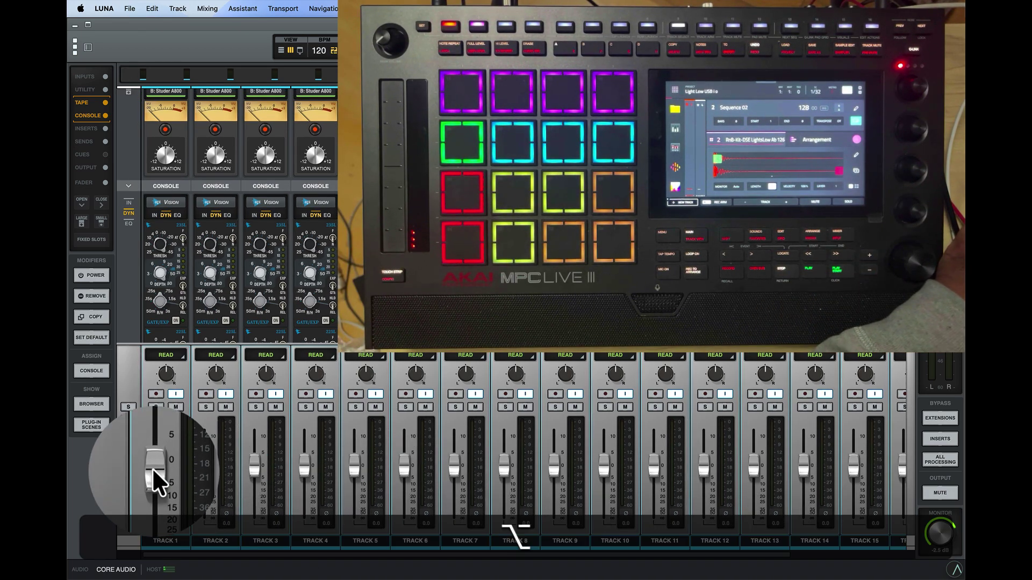
{"action": "key", "text": "ctrl"}
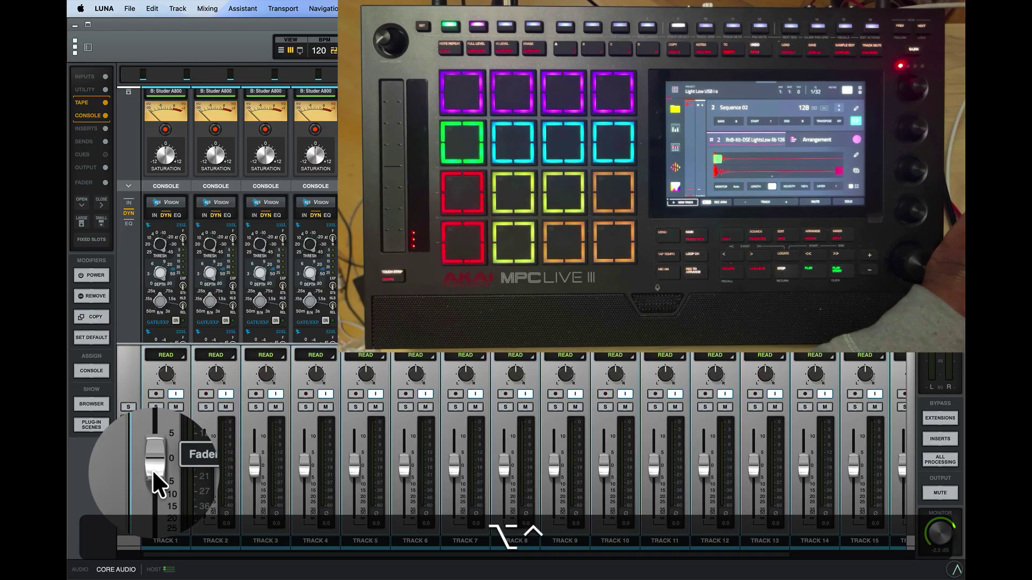
{"action": "left_click_drag", "start_coordinate": [208, 460], "coordinate": [206, 498]}
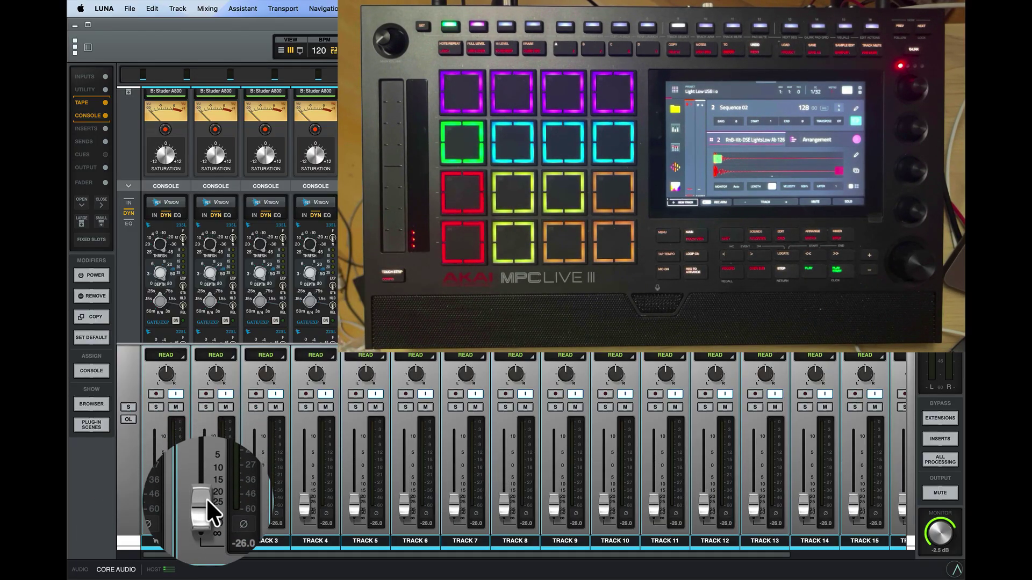
{"action": "scroll", "coordinate": [205, 498], "scroll_direction": "right", "scroll_amount": 5}
{"action": "scroll", "coordinate": [214, 513], "scroll_direction": "right", "scroll_amount": 2}
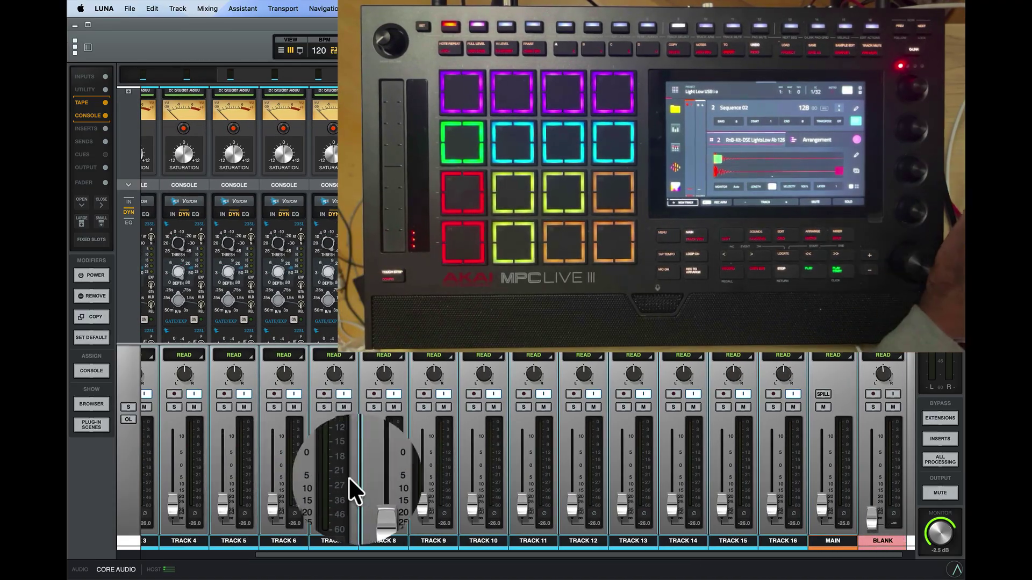
- Adjust the MAIN output fader level
{"action": "key", "text": "ctrl"}
{"action": "left_click_drag", "start_coordinate": [820, 507], "coordinate": [816, 475]}
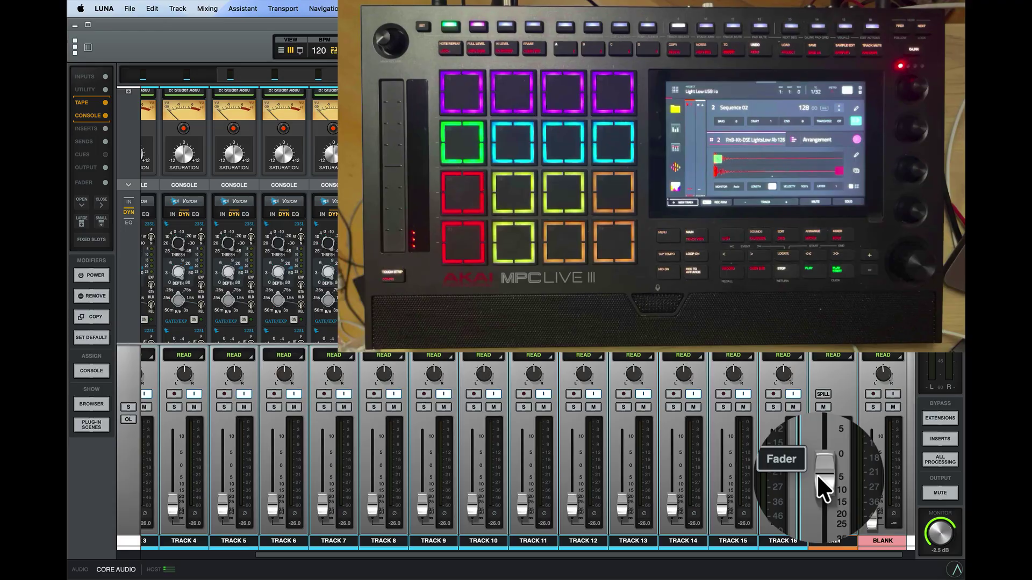
{"action": "scroll", "coordinate": [817, 474], "scroll_direction": "left", "scroll_amount": 5}
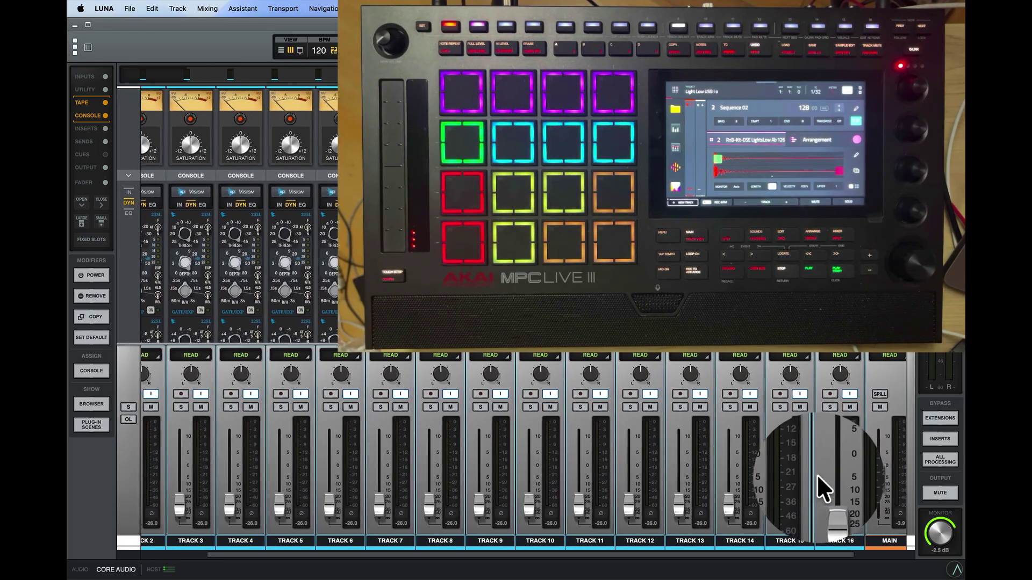
{"action": "scroll", "coordinate": [817, 474], "scroll_direction": "left", "scroll_amount": 5}
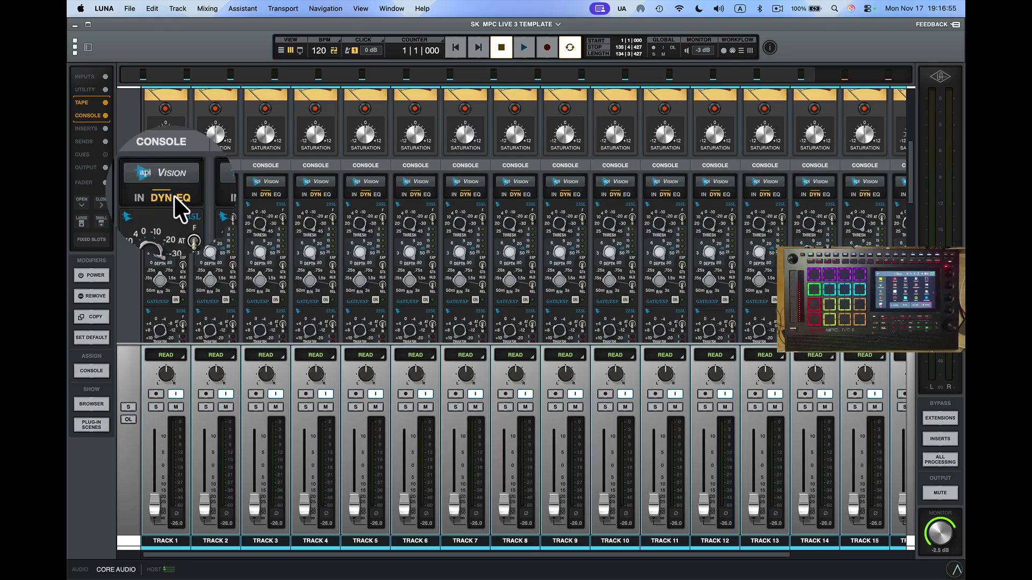
{"action": "left_click", "coordinate": [76, 62]}
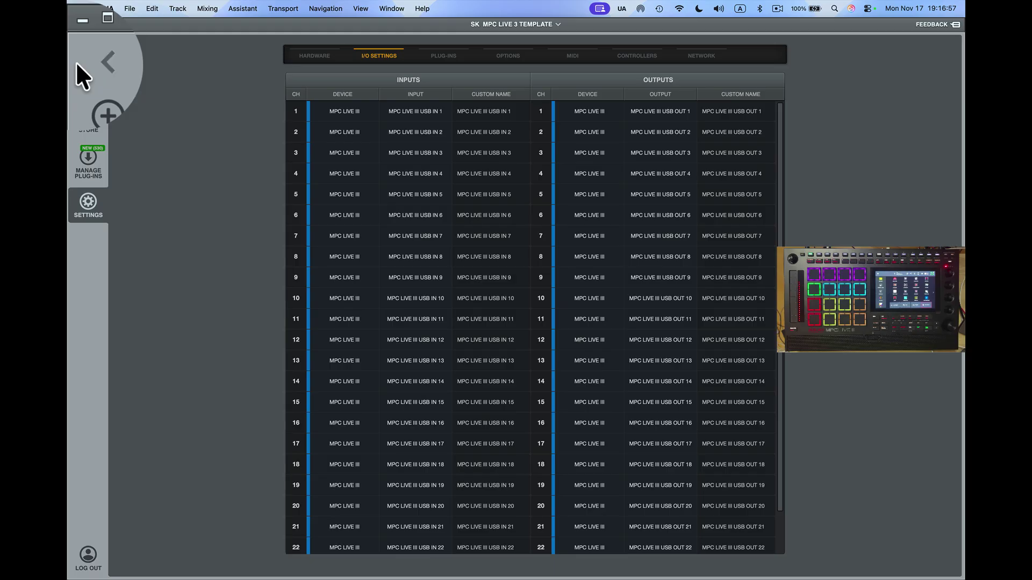
{"action": "left_click", "coordinate": [573, 58]}
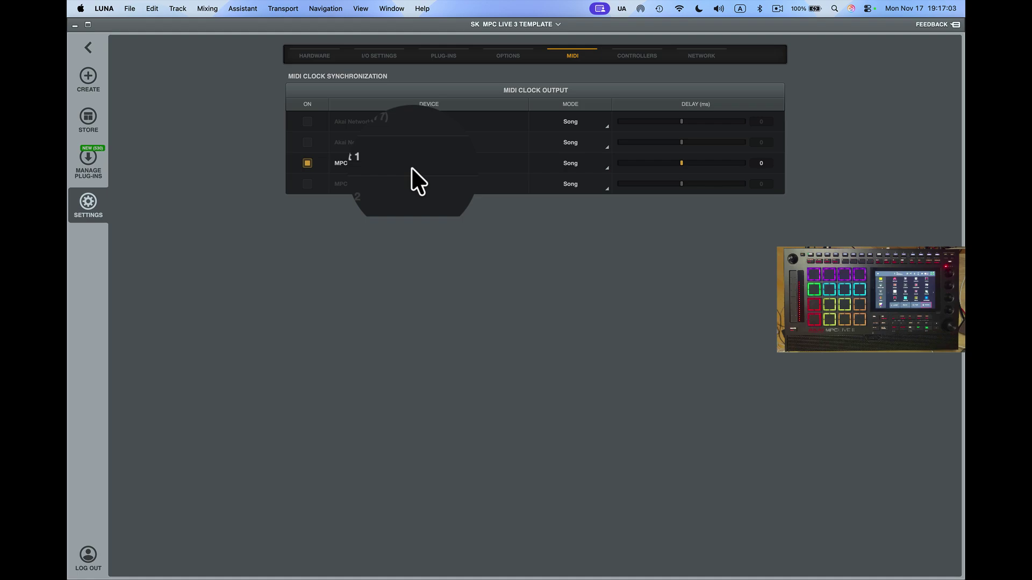
{"action": "left_click", "coordinate": [606, 166]}
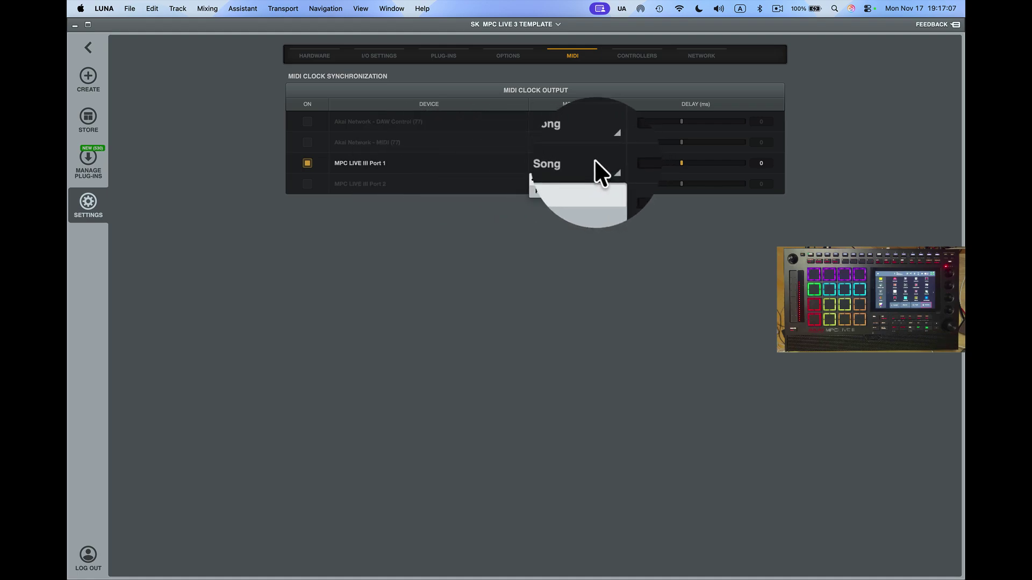
{"action": "left_click", "coordinate": [545, 166]}
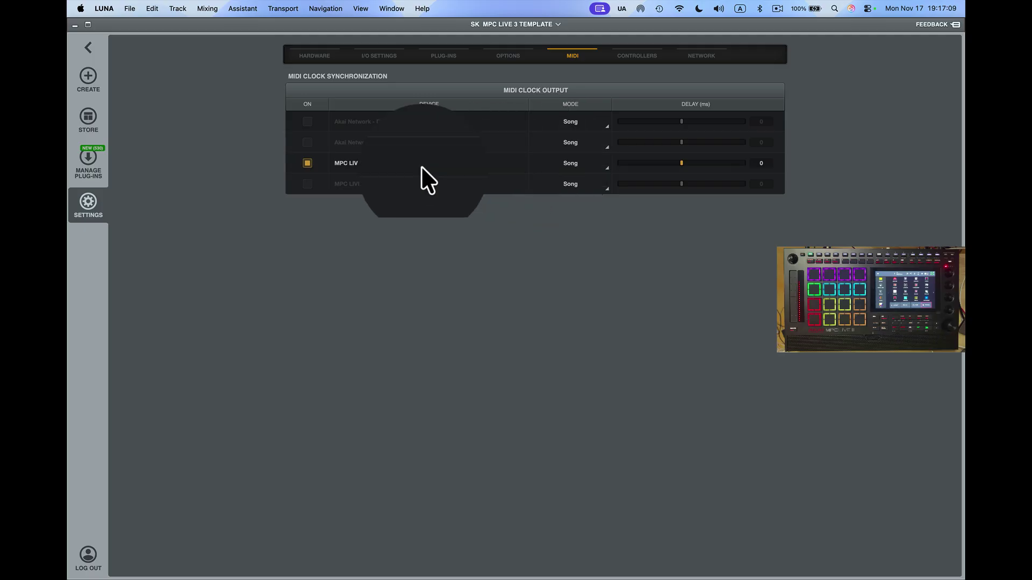
{"action": "left_click", "coordinate": [380, 61]}
{"action": "left_click", "coordinate": [317, 58]}
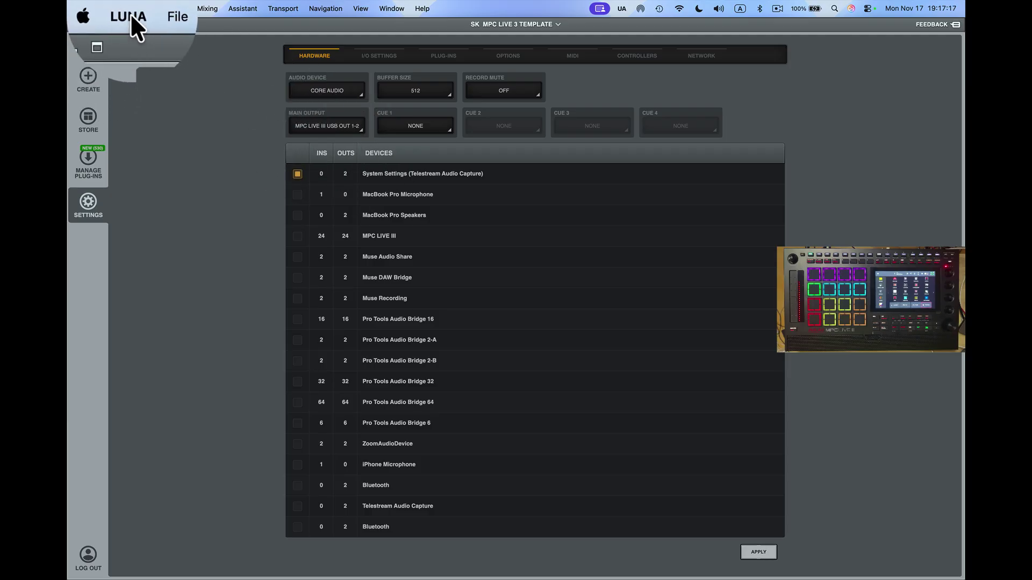
{"action": "left_click", "coordinate": [130, 11]}
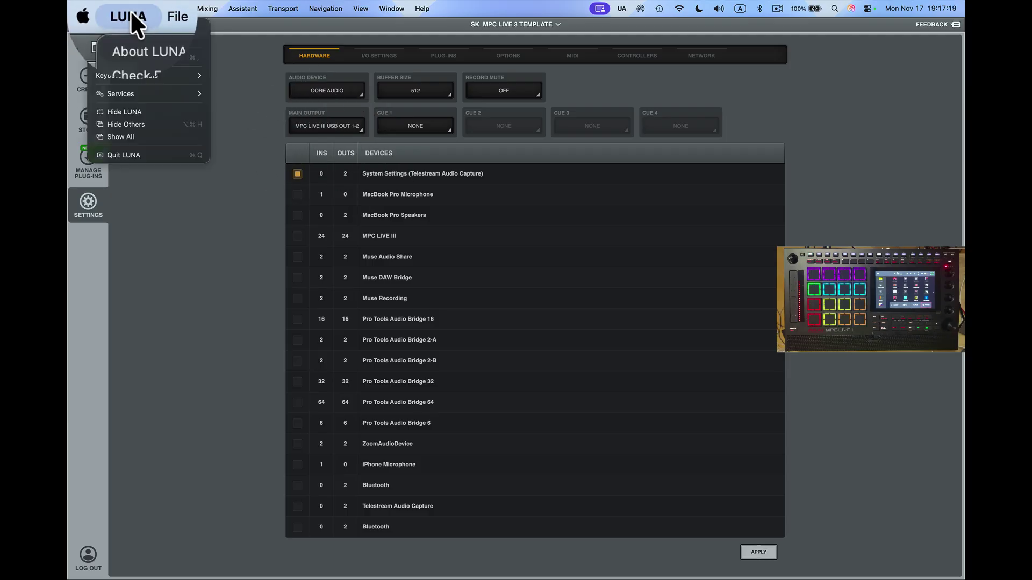
{"action": "left_click", "coordinate": [130, 10]}
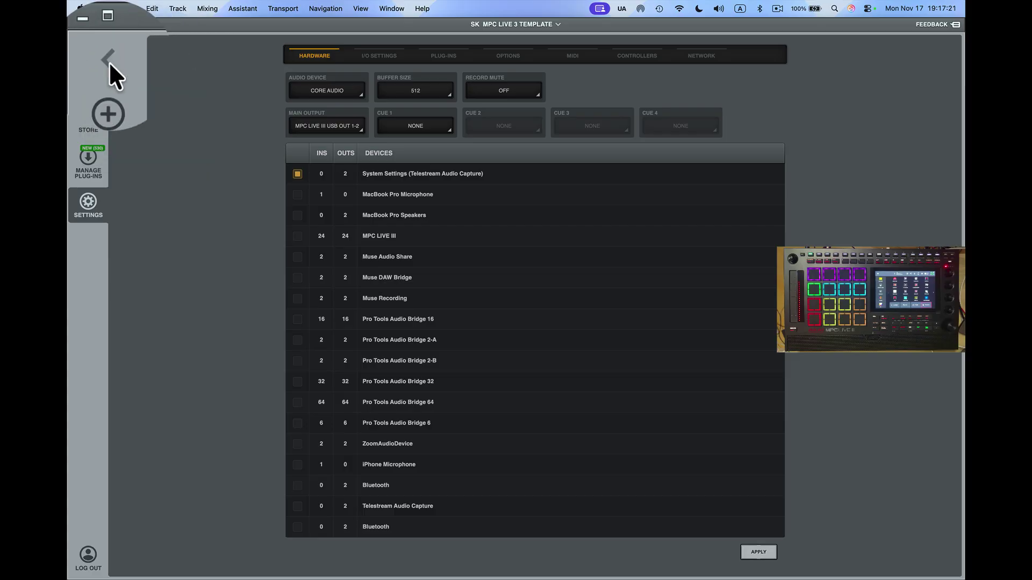
{"action": "left_click", "coordinate": [109, 63]}
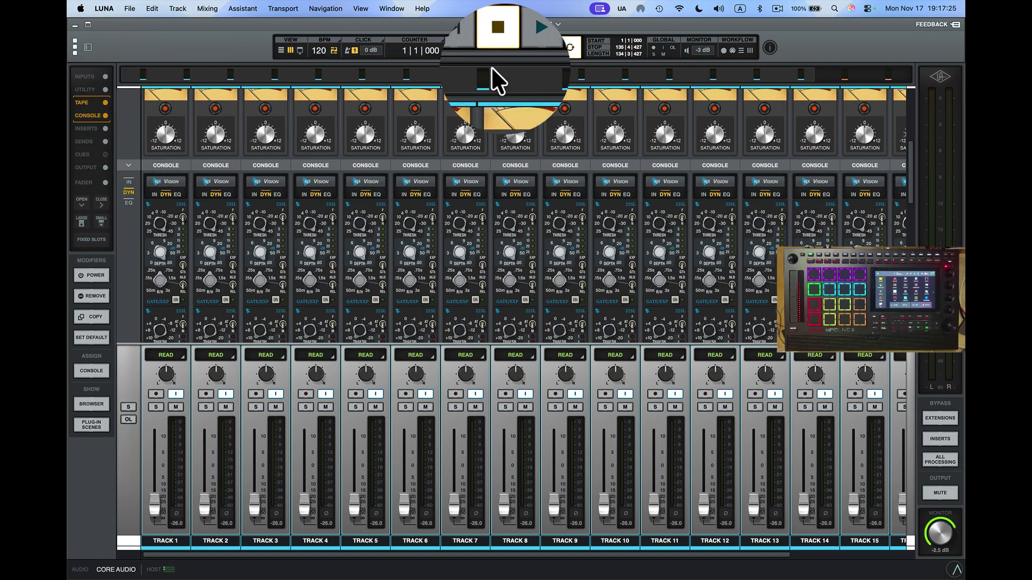
- Restart synced playback and raise all sixteen linked faders from -26.0 to -14.4 dB
{"action": "left_click", "coordinate": [523, 48]}
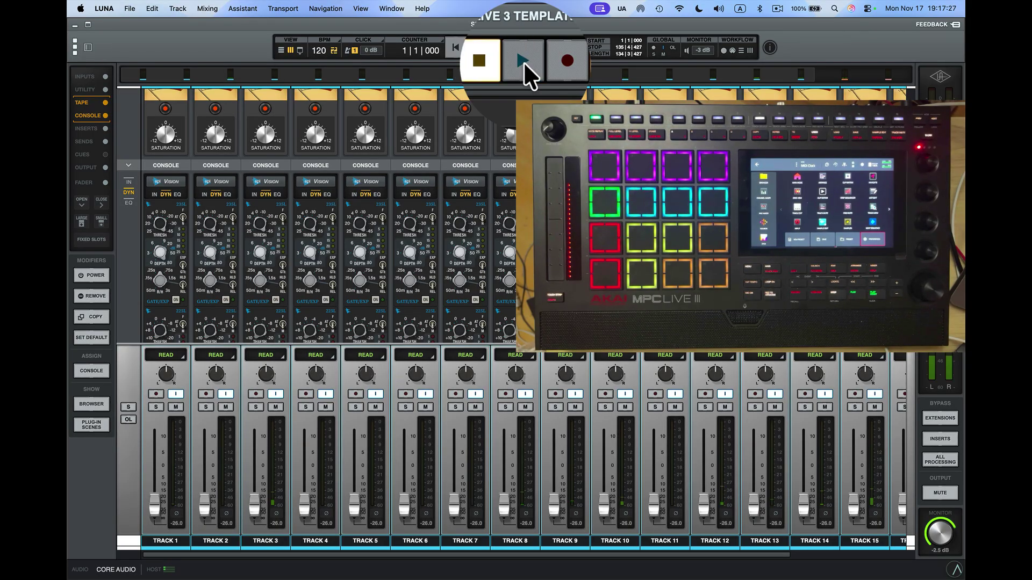
{"action": "left_click", "coordinate": [500, 61]}
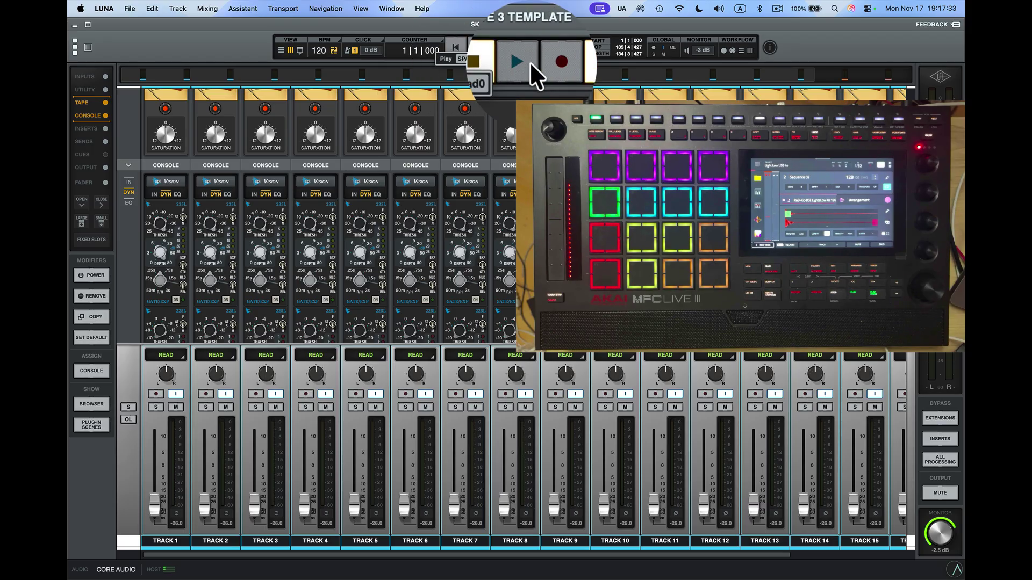
{"action": "left_click", "coordinate": [524, 61]}
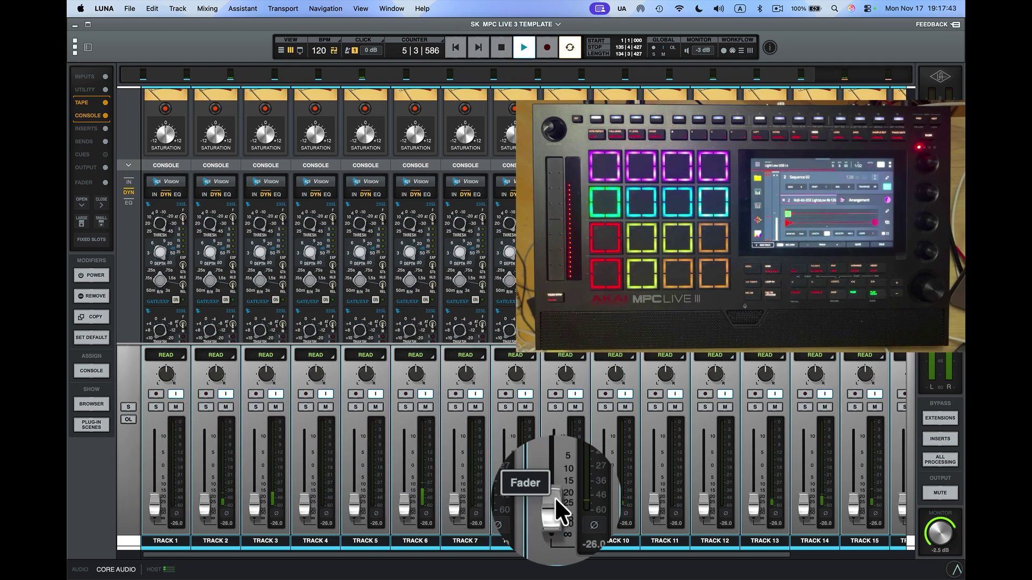
{"action": "left_click_drag", "start_coordinate": [555, 497], "coordinate": [555, 483]}
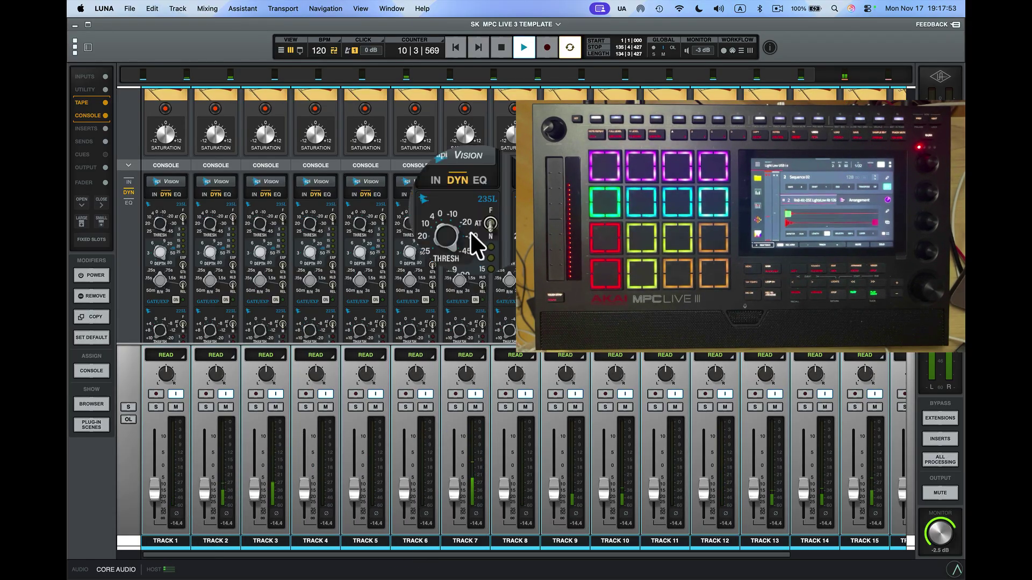
- Stop playback, show the Utility and Studer A800 insert rows, then resume playback
{"action": "left_click", "coordinate": [502, 66]}
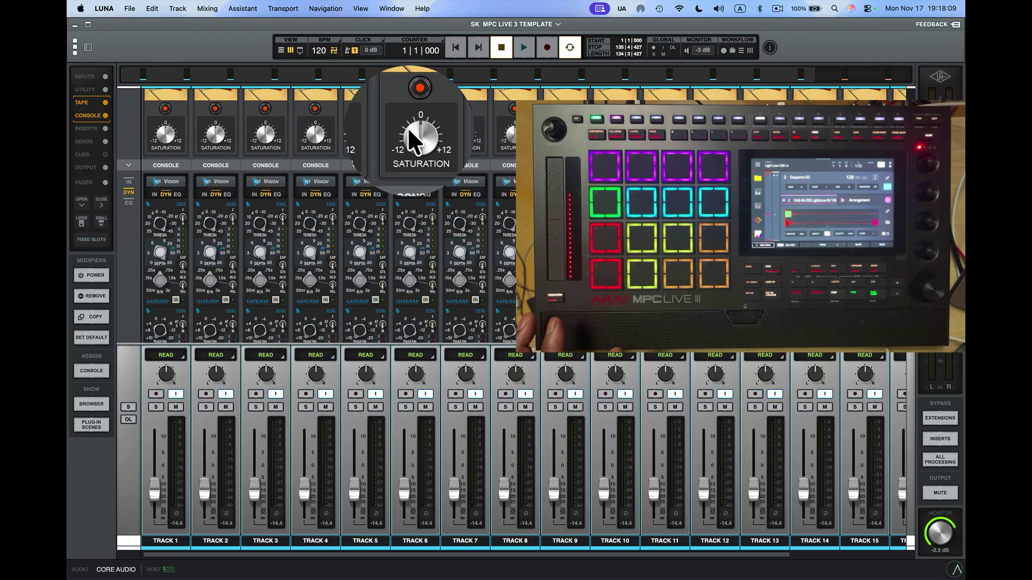
{"action": "scroll", "coordinate": [407, 127], "scroll_direction": "up", "scroll_amount": 3}
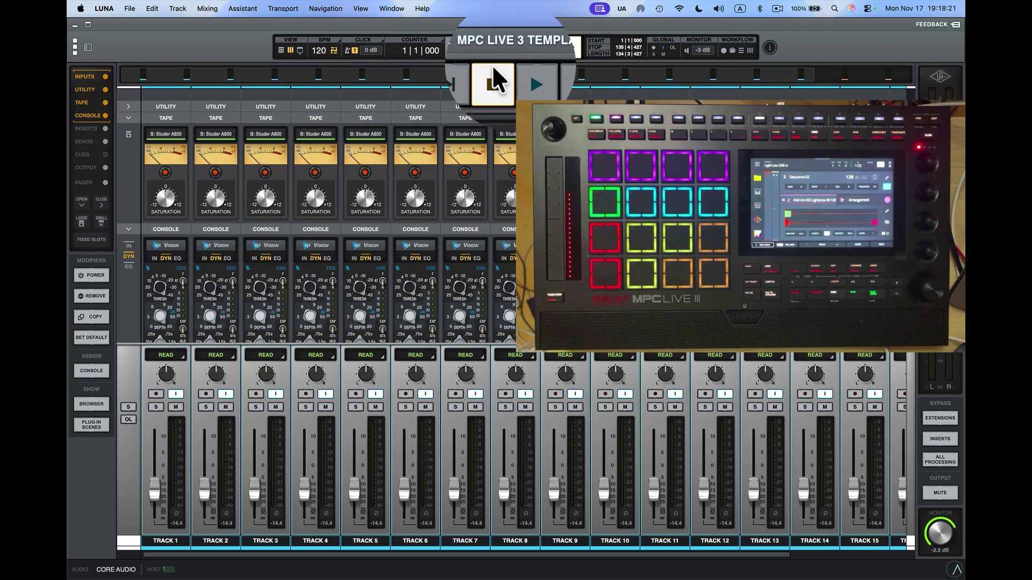
{"action": "left_click", "coordinate": [523, 49]}
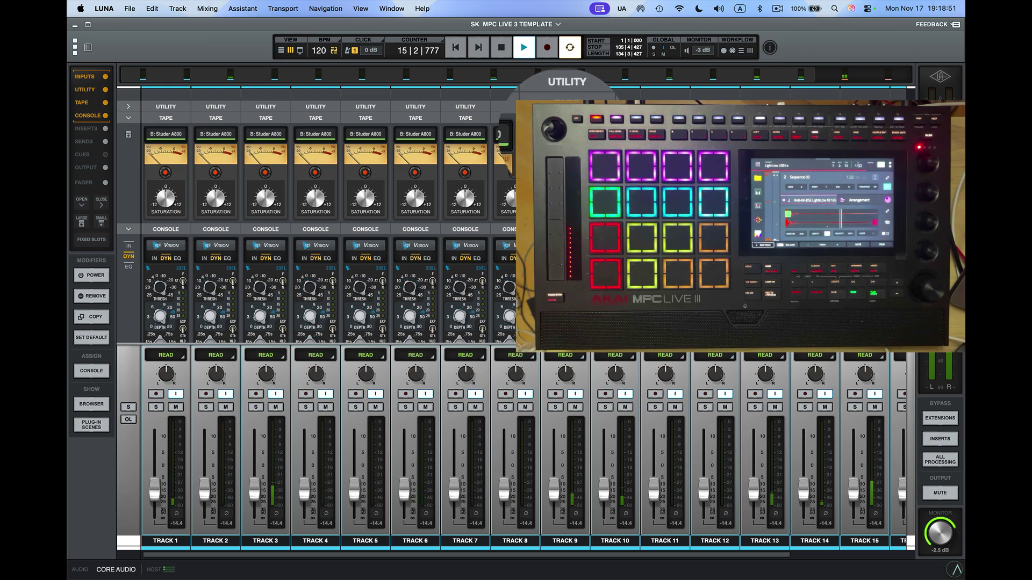
- Return playback to the session start, arm Tracks 1–16 for recording, and show the Tracks timeline
{"action": "left_click", "coordinate": [501, 47]}
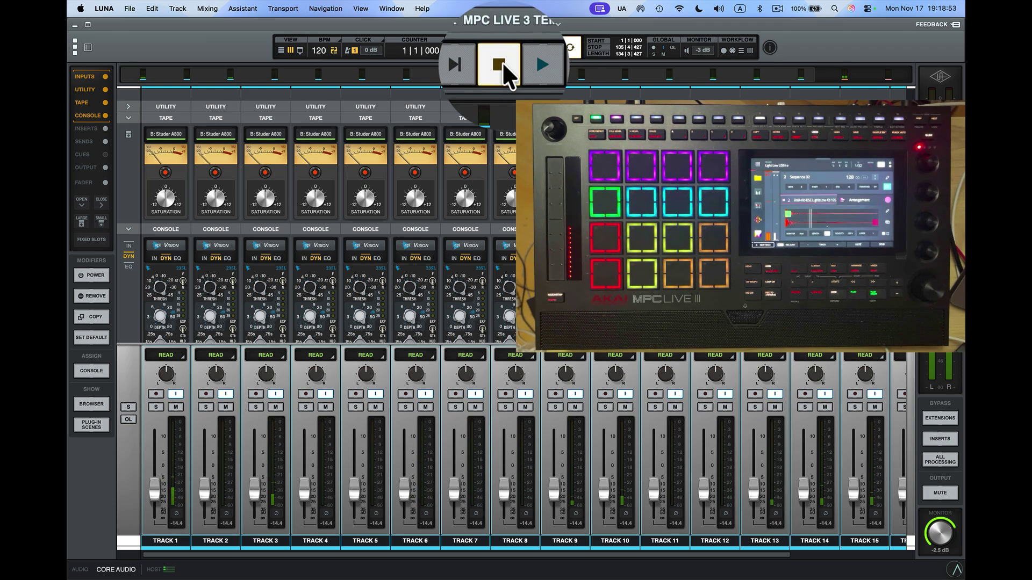
{"action": "left_click", "coordinate": [502, 61]}
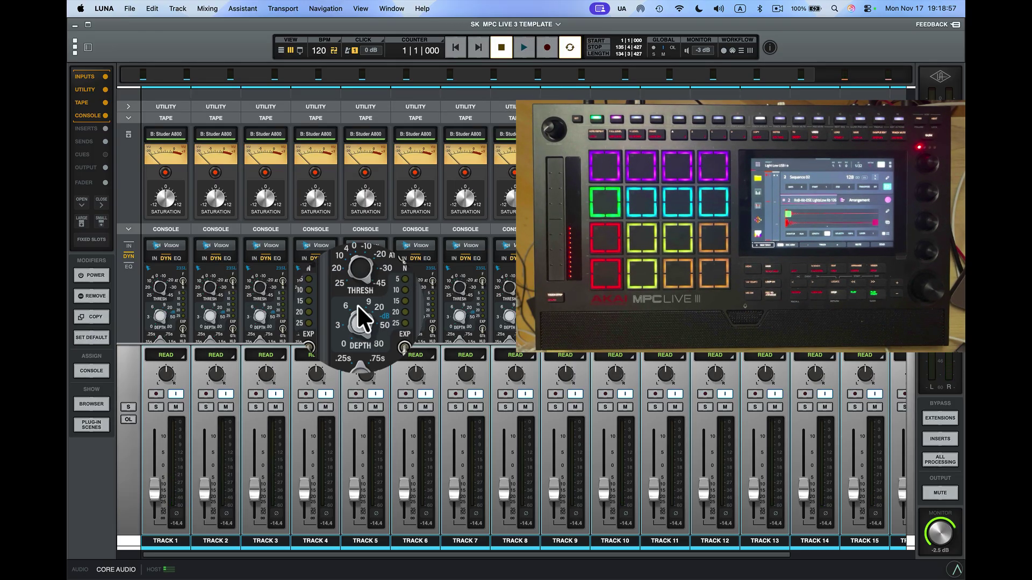
{"action": "left_click", "coordinate": [156, 392]}
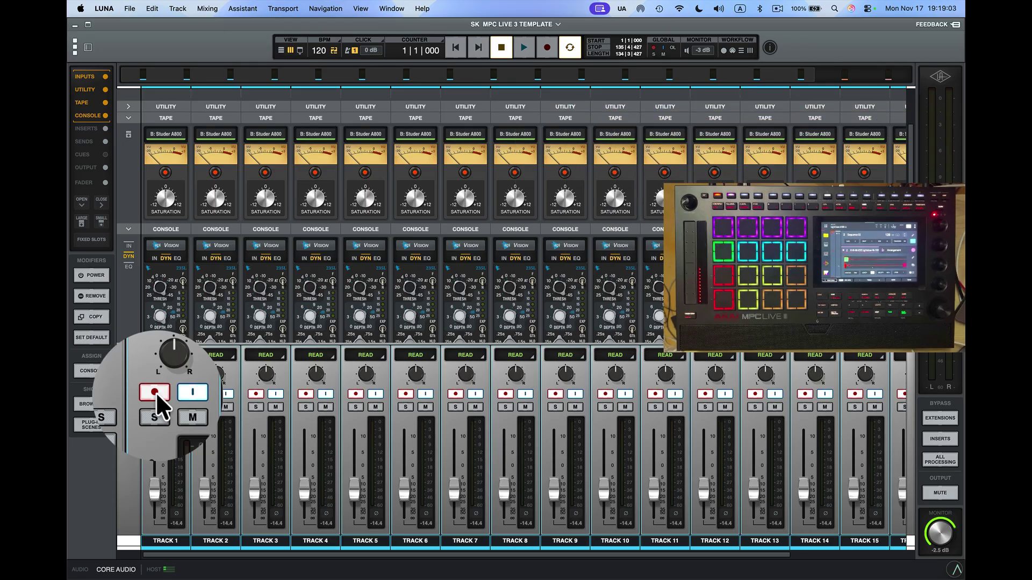
{"action": "key", "text": "super+equal"}
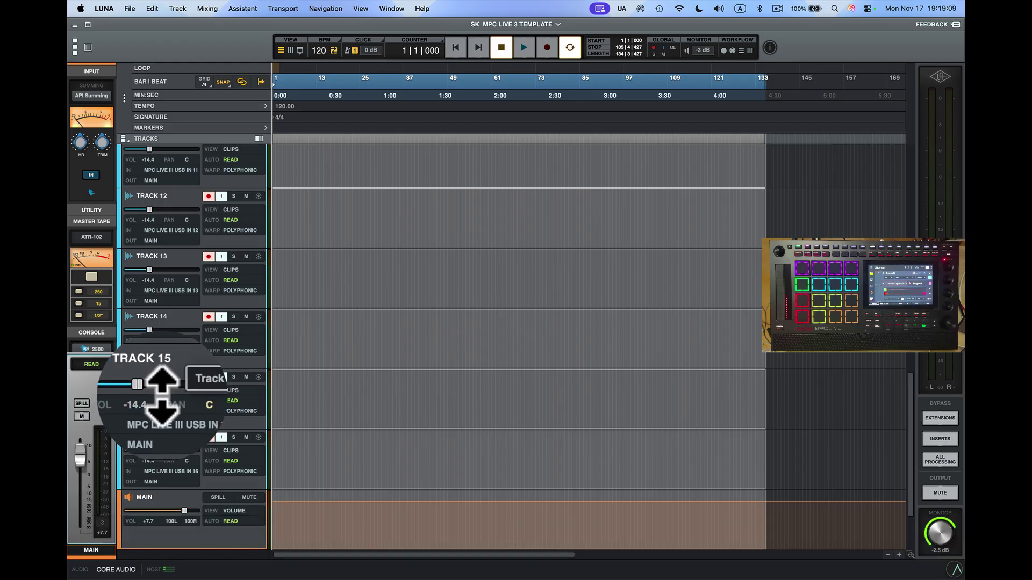
- With the track list at the bottom, start recording the armed tracks from the session start
{"action": "scroll", "coordinate": [258, 386], "scroll_direction": "down", "scroll_amount": 1}
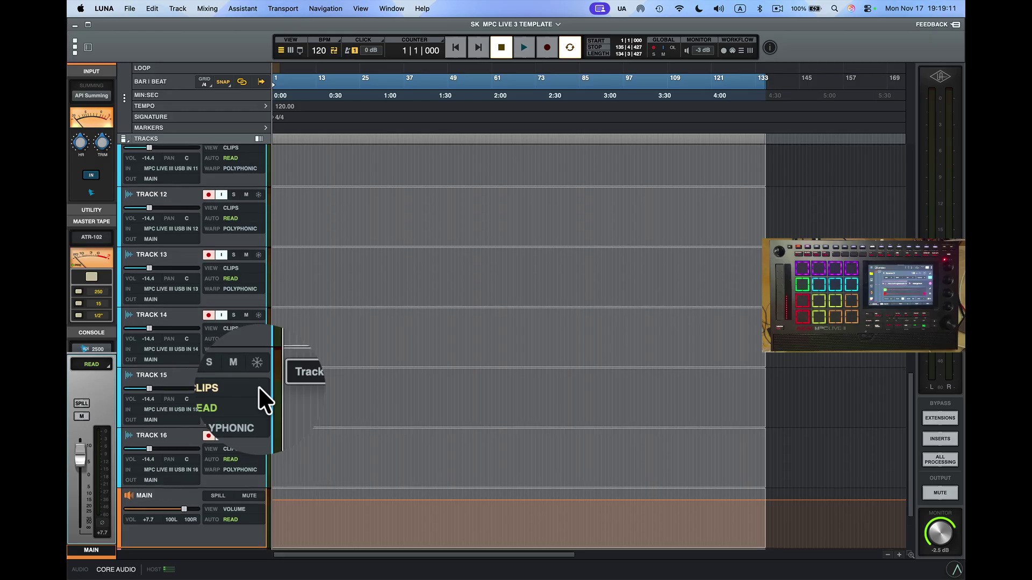
{"action": "scroll", "coordinate": [258, 385], "scroll_direction": "down", "scroll_amount": 5}
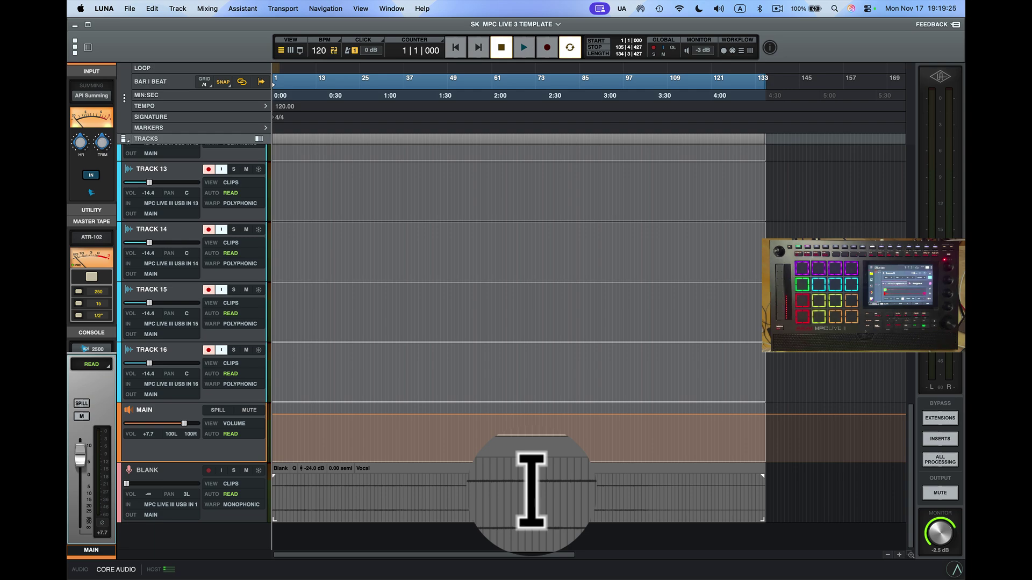
{"action": "left_click", "coordinate": [549, 61]}
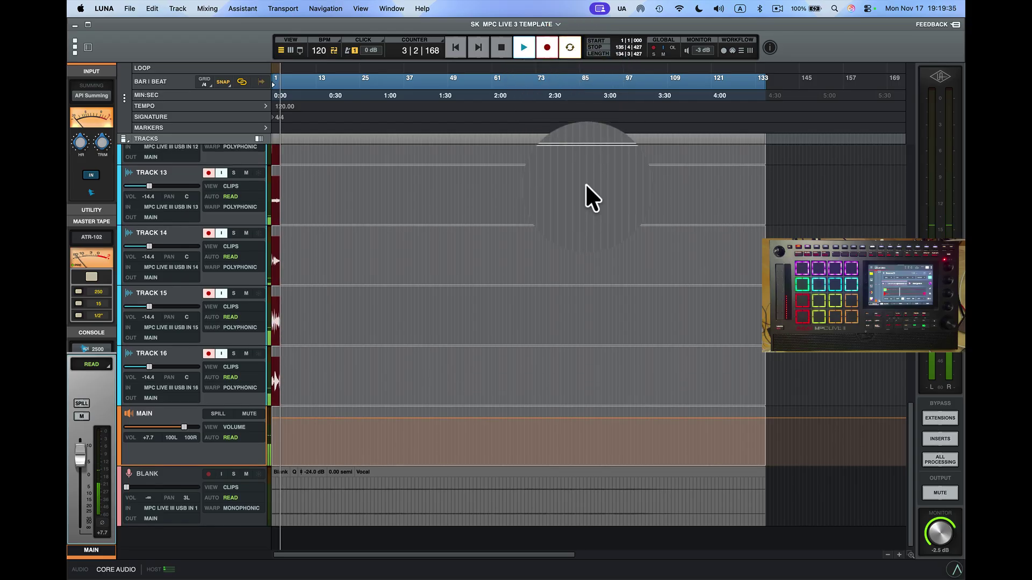
- While recording runs to bar 9, move up the track list to confirm Tracks 3–16 receive MPC audio
{"action": "scroll", "coordinate": [585, 183], "scroll_direction": "up", "scroll_amount": 2}
{"action": "scroll", "coordinate": [585, 184], "scroll_direction": "up", "scroll_amount": 3}
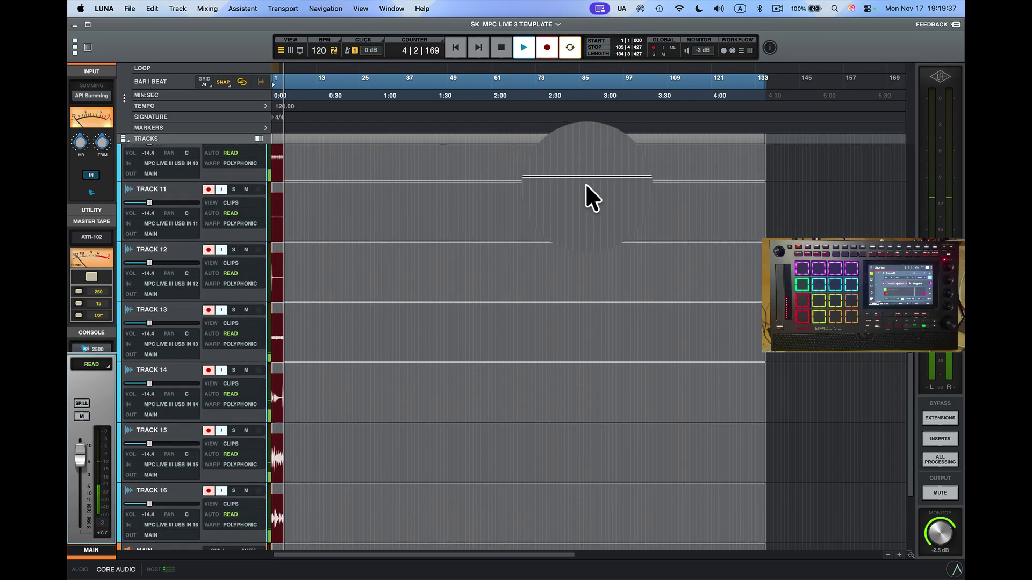
{"action": "scroll", "coordinate": [585, 185], "scroll_direction": "up", "scroll_amount": 3}
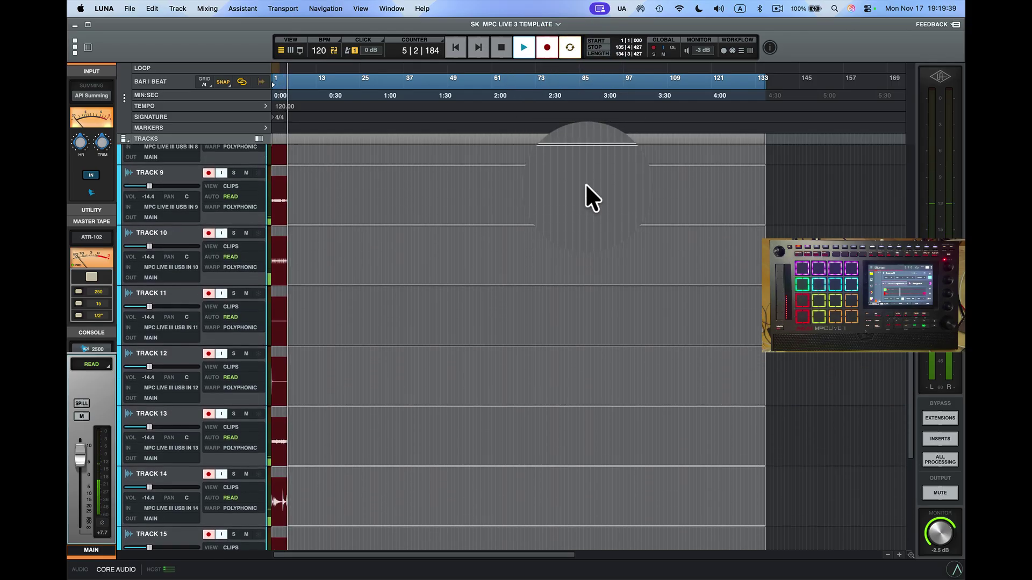
{"action": "scroll", "coordinate": [585, 182], "scroll_direction": "up", "scroll_amount": 3}
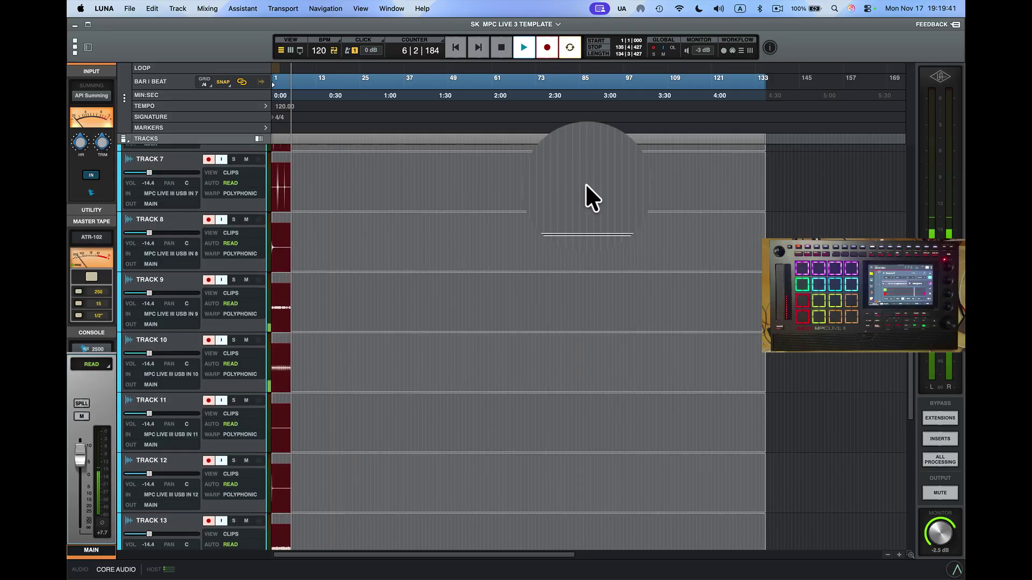
{"action": "scroll", "coordinate": [585, 185], "scroll_direction": "up", "scroll_amount": 3}
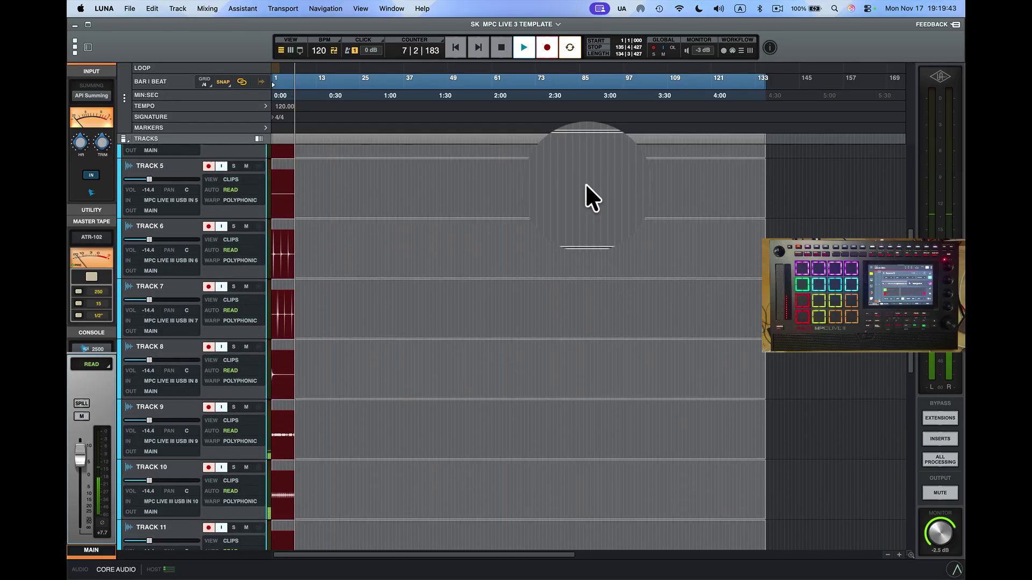
{"action": "scroll", "coordinate": [585, 184], "scroll_direction": "up", "scroll_amount": 2}
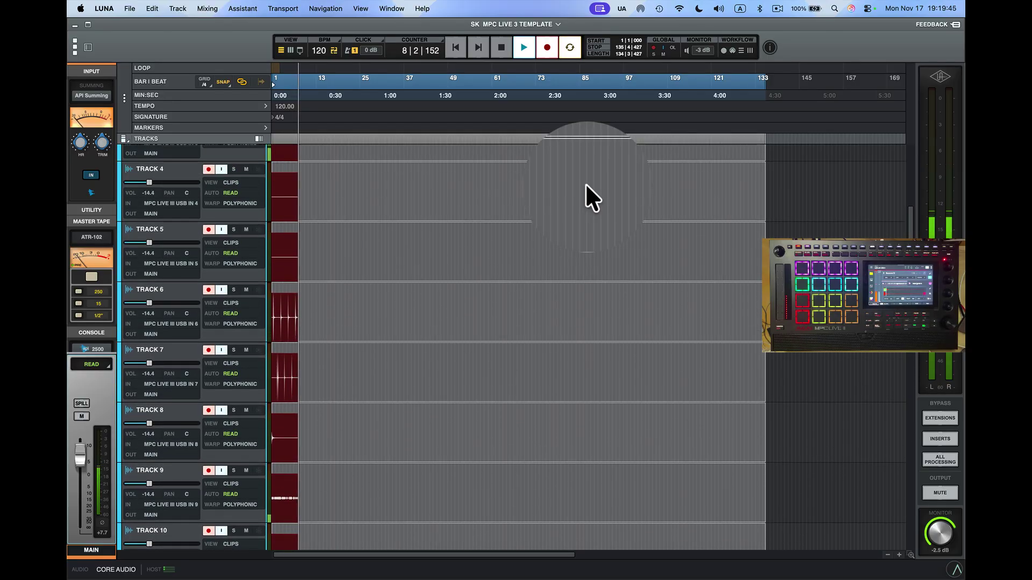
{"action": "scroll", "coordinate": [585, 183], "scroll_direction": "up", "scroll_amount": 1}
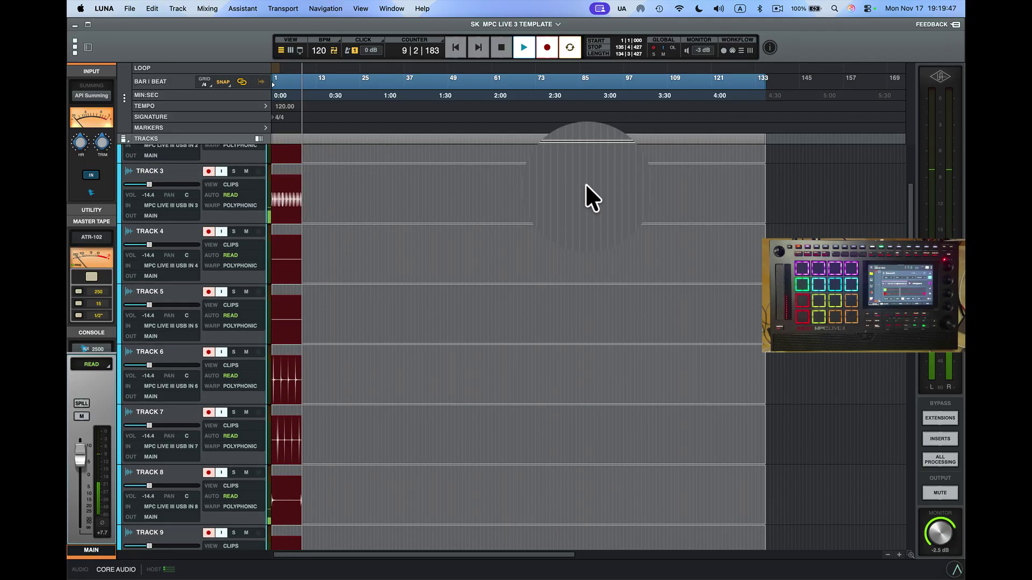